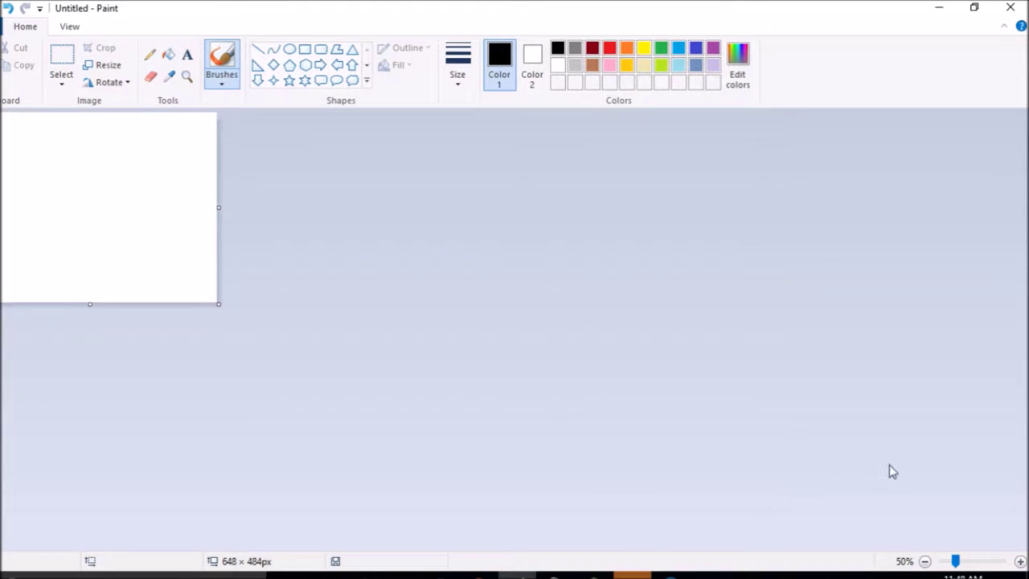
# Step: Zoom to 100% and drag the canvas handles until it measures 851 × 482 px
pyautogui.moveTo(953, 563); pyautogui.dragTo(976, 569)
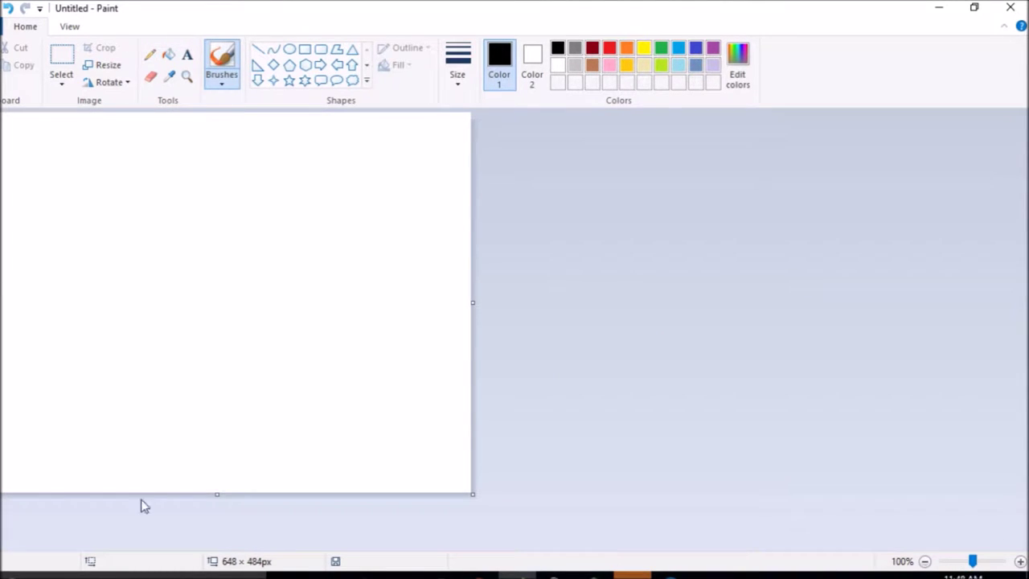
pyautogui.moveTo(218, 493); pyautogui.dragTo(217, 326)
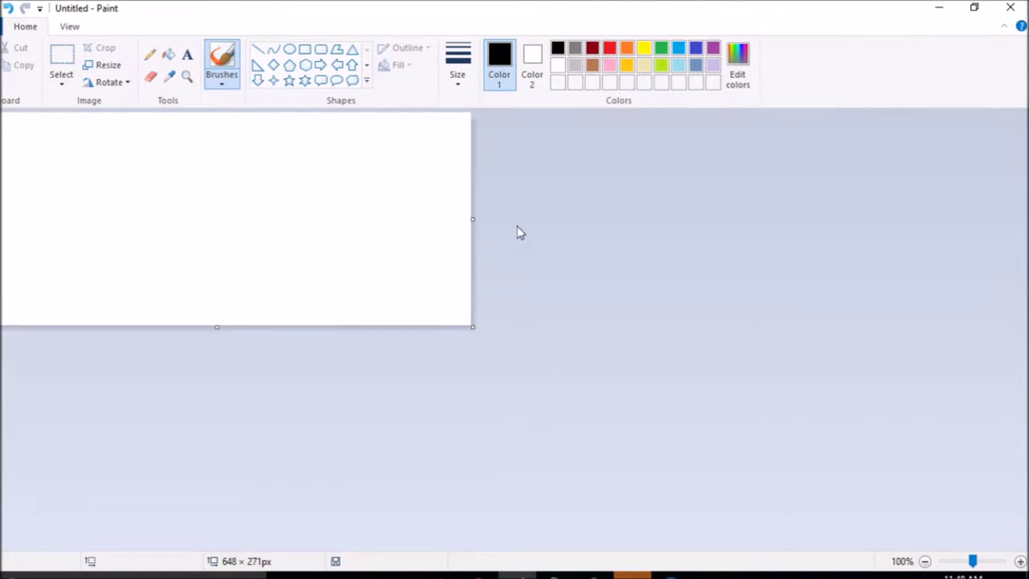
pyautogui.moveTo(477, 217); pyautogui.dragTo(297, 218)
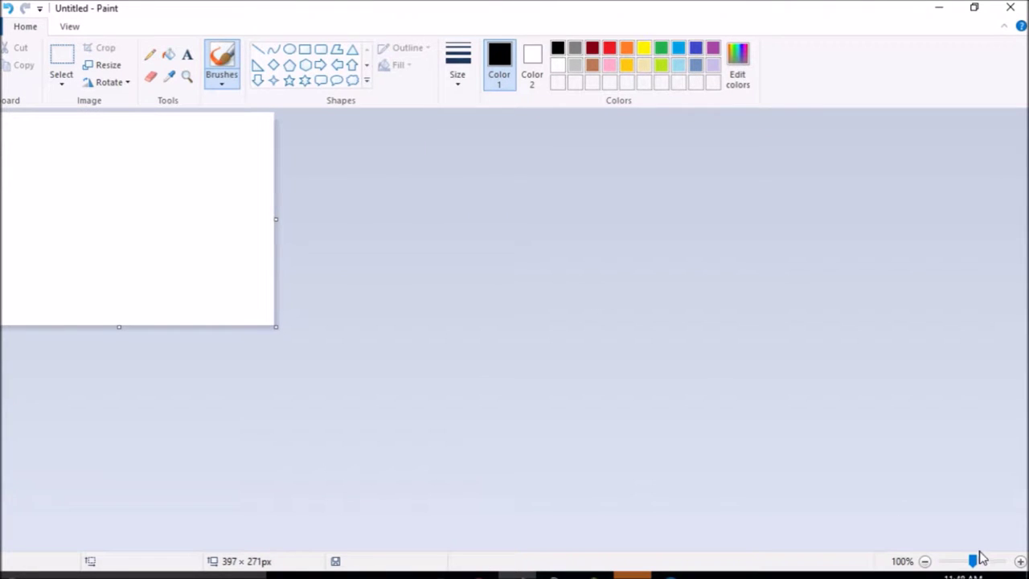
pyautogui.moveTo(282, 332); pyautogui.dragTo(632, 493)
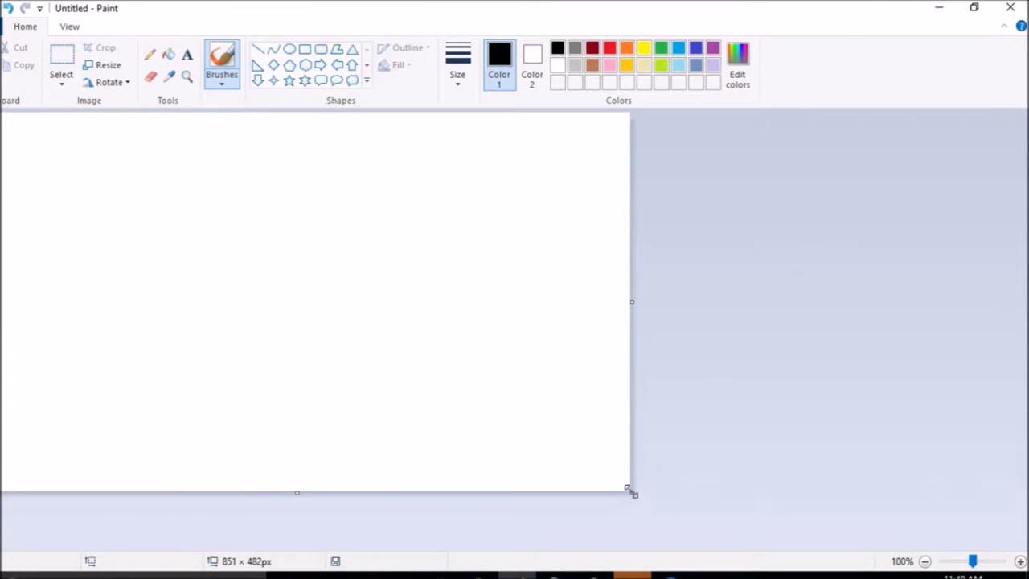
# Step: Draw and commit a black circle outline on the canvas's left side, then pick green
pyautogui.click(289, 49)
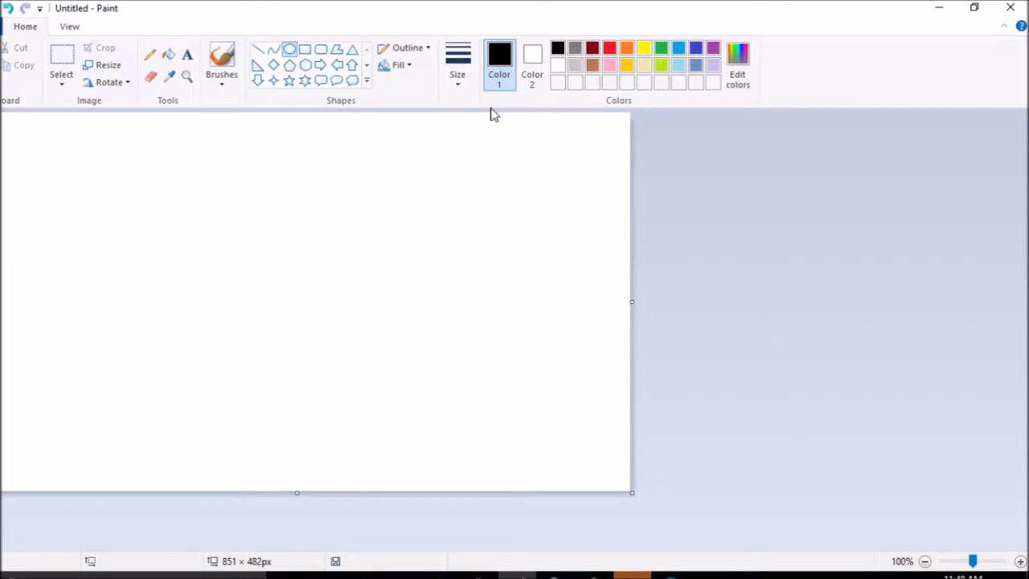
pyautogui.moveTo(54, 180); pyautogui.dragTo(262, 371)
pyautogui.click(364, 271)
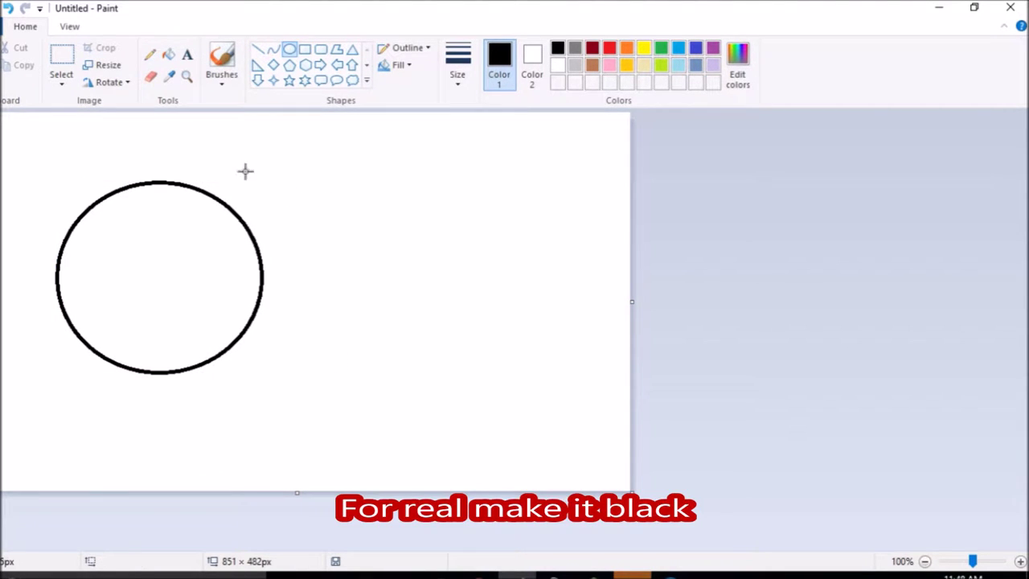
pyautogui.click(660, 48)
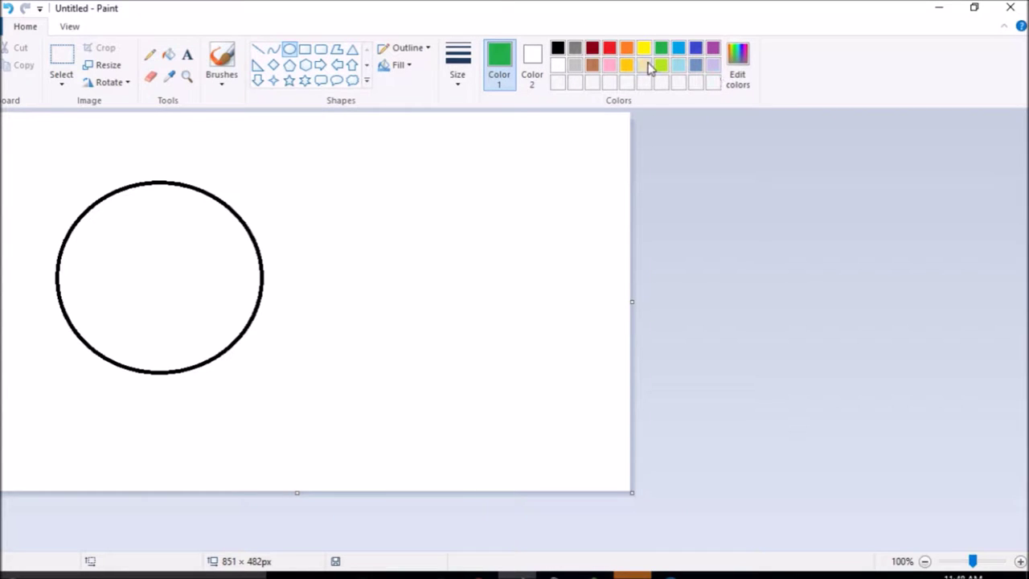
# Step: Pick red and save custom red shades at luminance 148 and 123
pyautogui.click(610, 49)
pyautogui.click(736, 72)
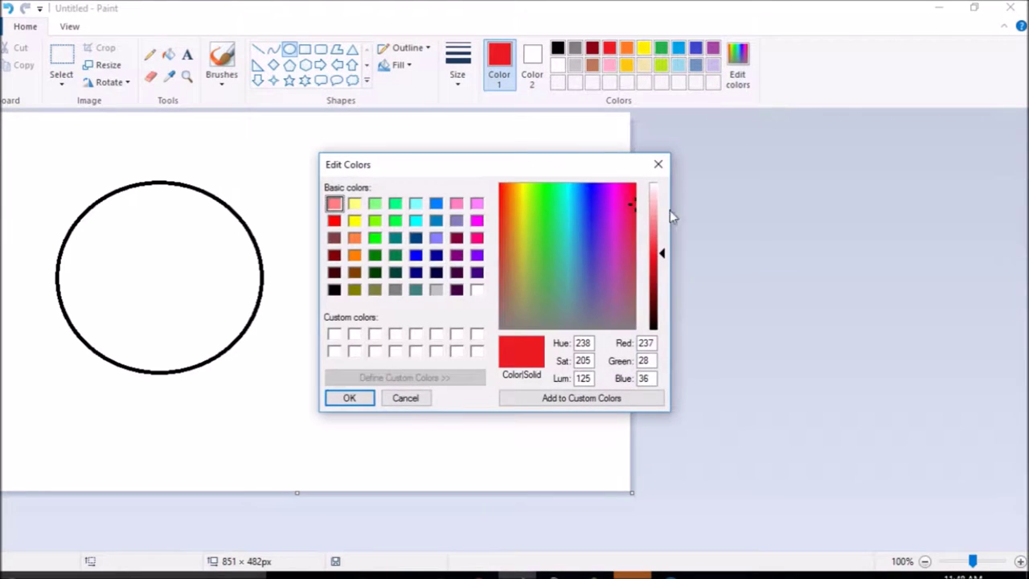
pyautogui.click(659, 165)
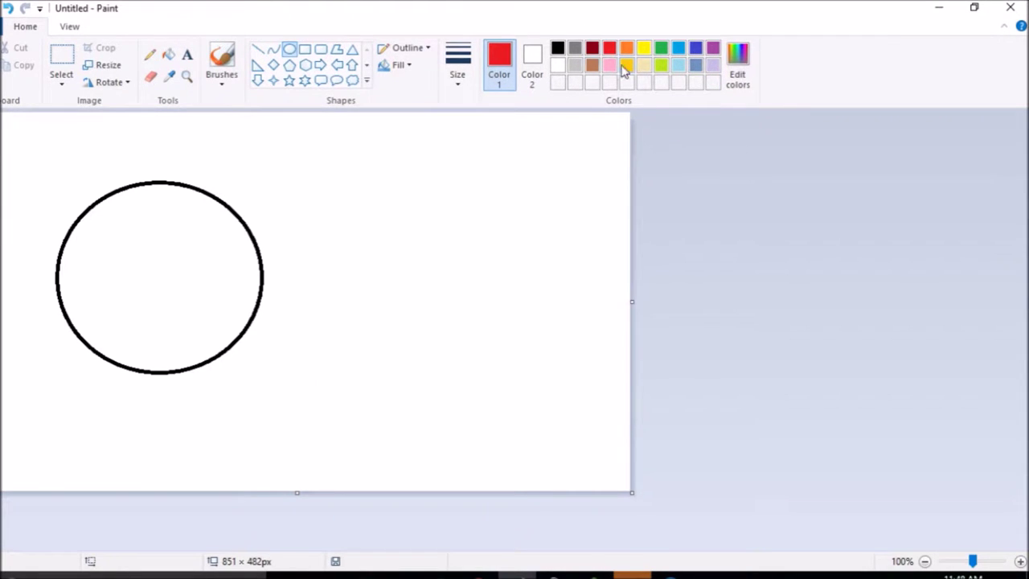
pyautogui.click(739, 90)
pyautogui.moveTo(661, 259); pyautogui.dragTo(660, 244)
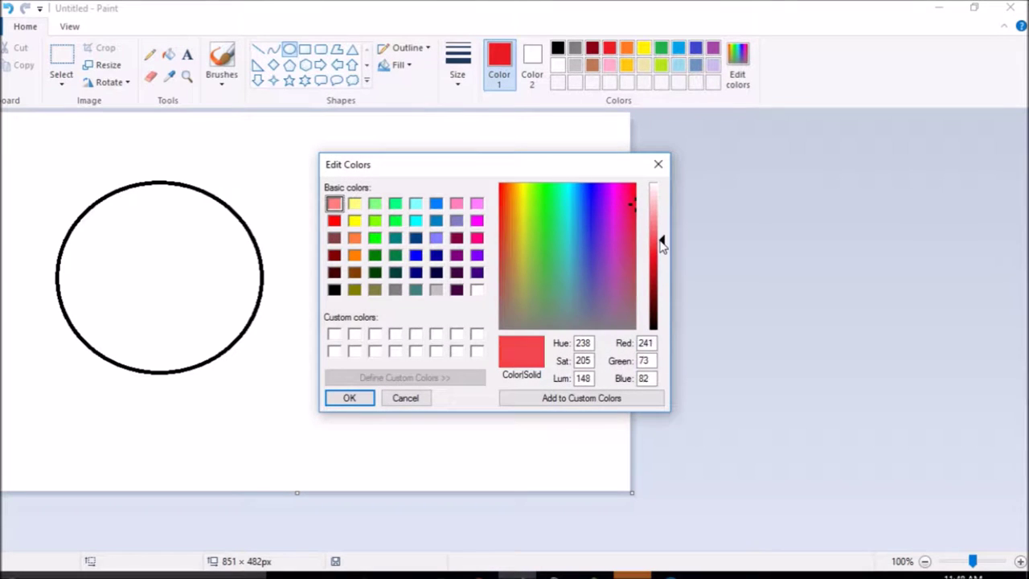
pyautogui.click(350, 397)
pyautogui.click(736, 74)
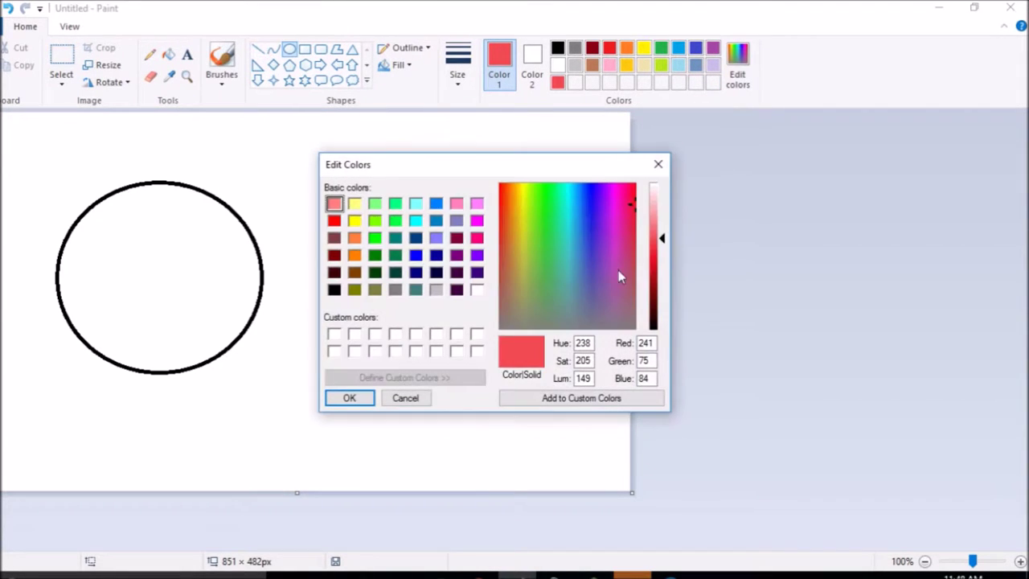
pyautogui.click(661, 260)
pyautogui.moveTo(662, 265); pyautogui.dragTo(662, 261)
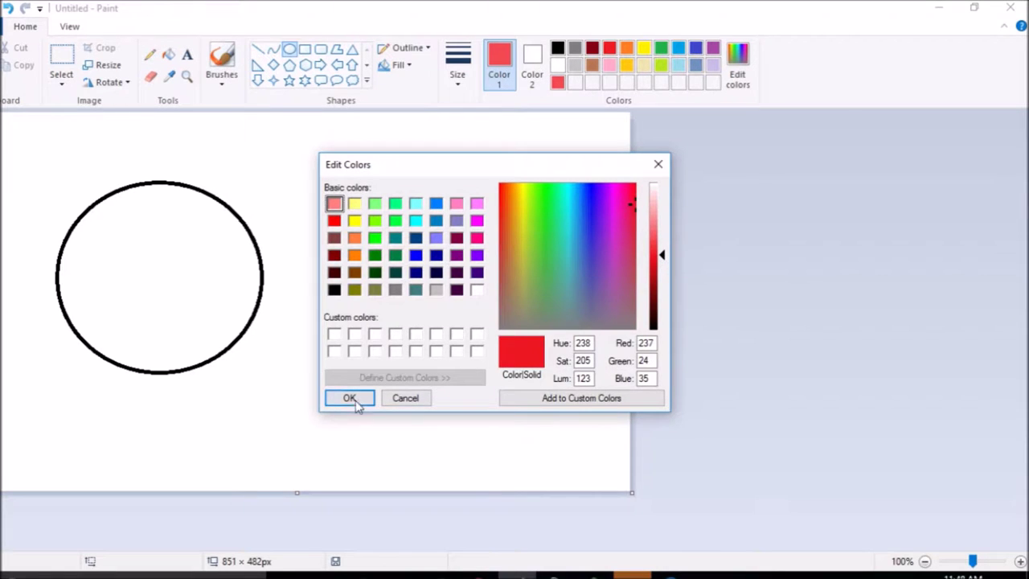
pyautogui.click(349, 397)
# Step: Save darker custom reds at luminance 108, 93 and 80
pyautogui.click(737, 74)
pyautogui.click(659, 263)
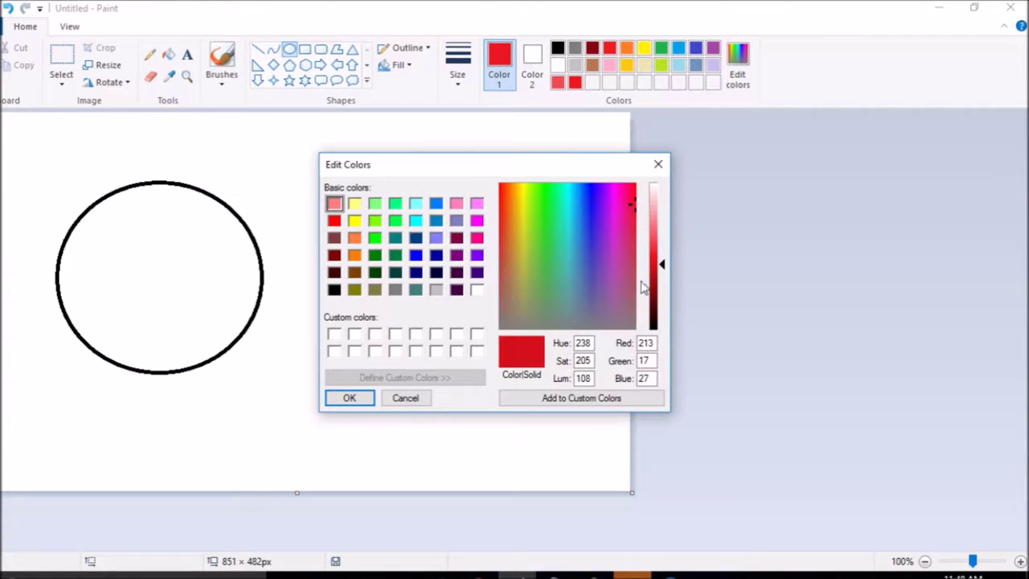
pyautogui.click(354, 398)
pyautogui.click(737, 74)
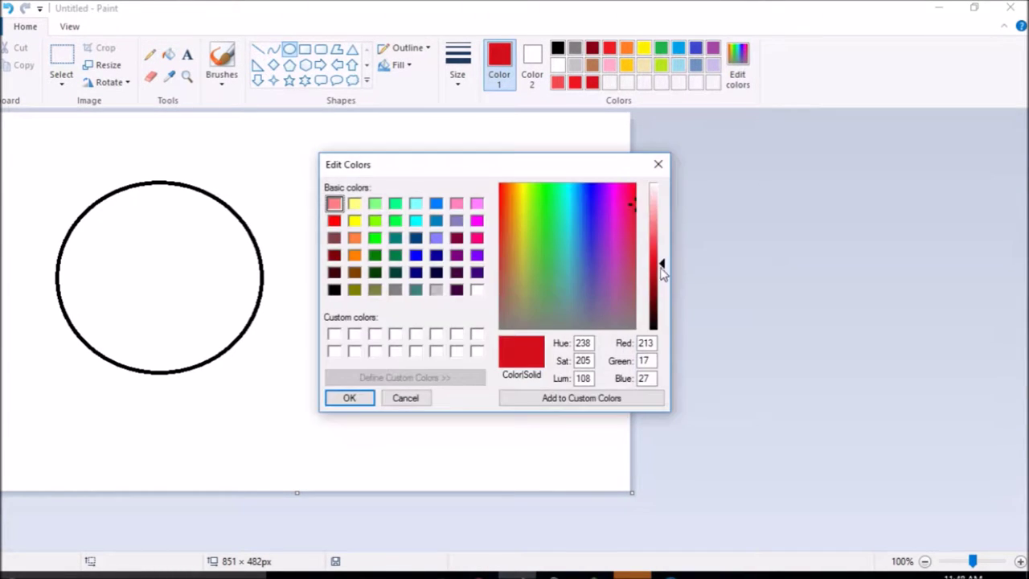
pyautogui.click(661, 271)
pyautogui.click(350, 397)
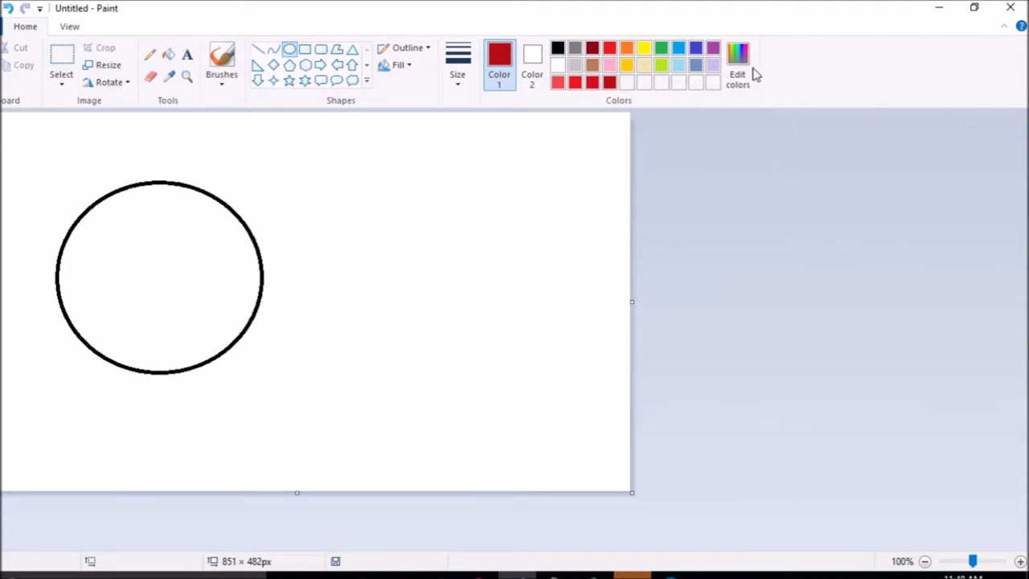
pyautogui.click(747, 72)
pyautogui.click(659, 281)
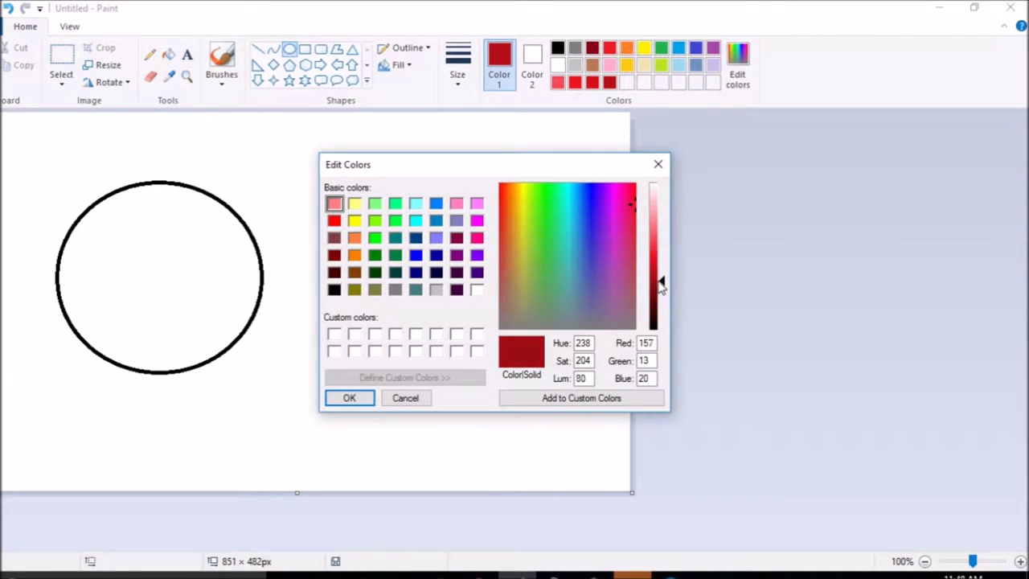
pyautogui.click(330, 399)
# Step: Starting from the latest dark red, save custom shades at luminance 61 and slightly darker
pyautogui.click(712, 68)
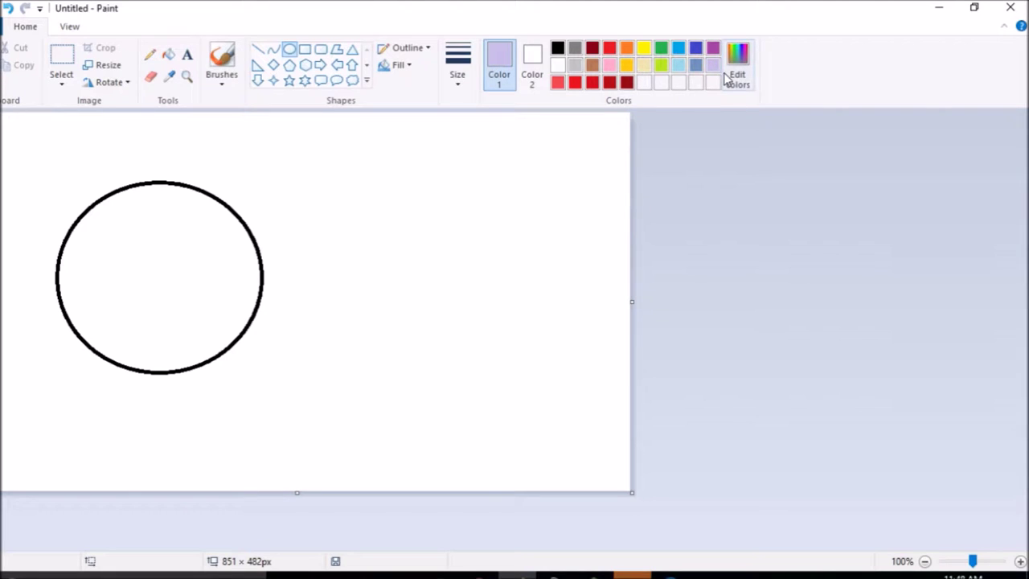
pyautogui.click(627, 83)
pyautogui.click(737, 64)
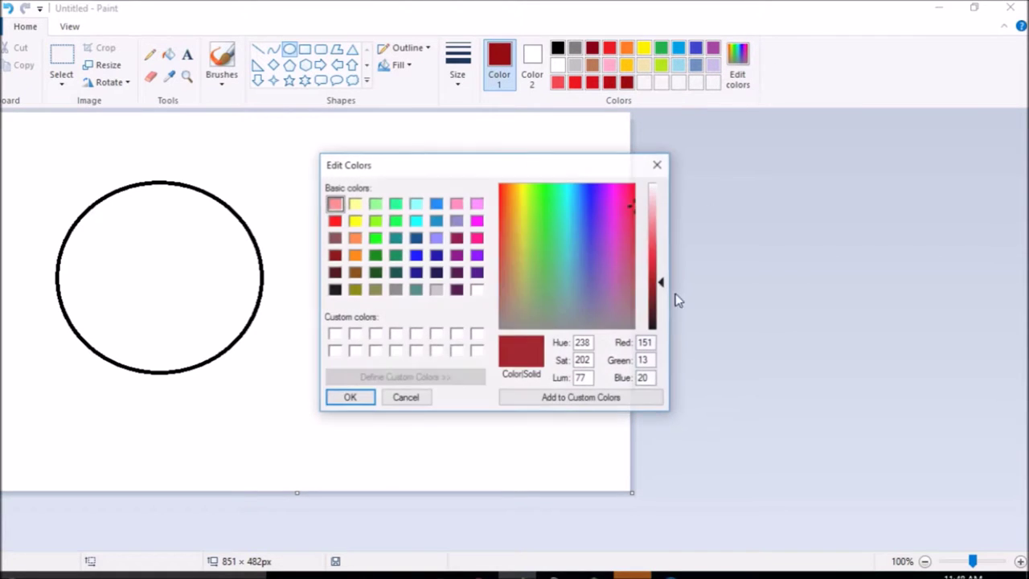
pyautogui.click(661, 292)
pyautogui.click(354, 397)
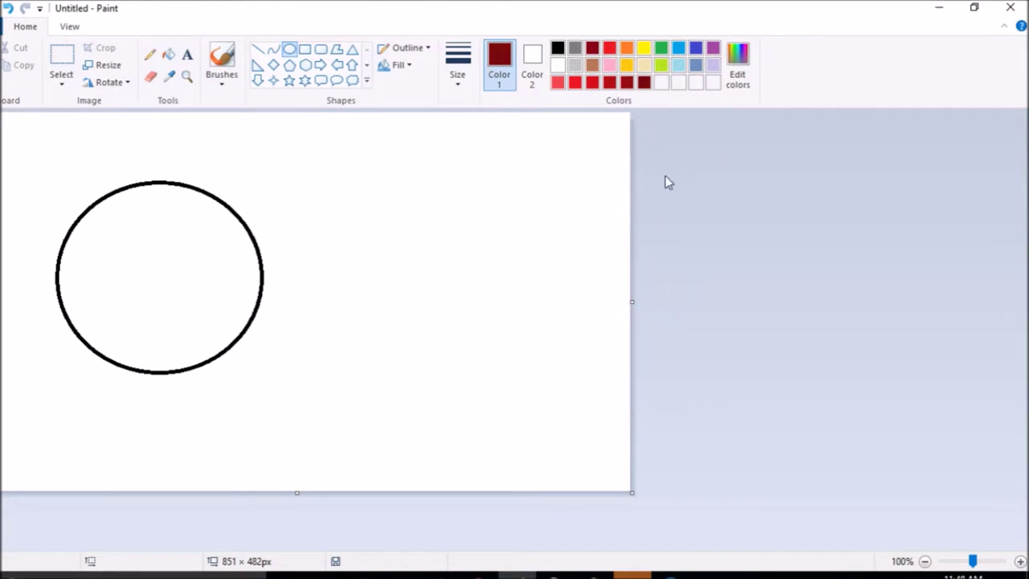
pyautogui.click(737, 81)
pyautogui.click(660, 300)
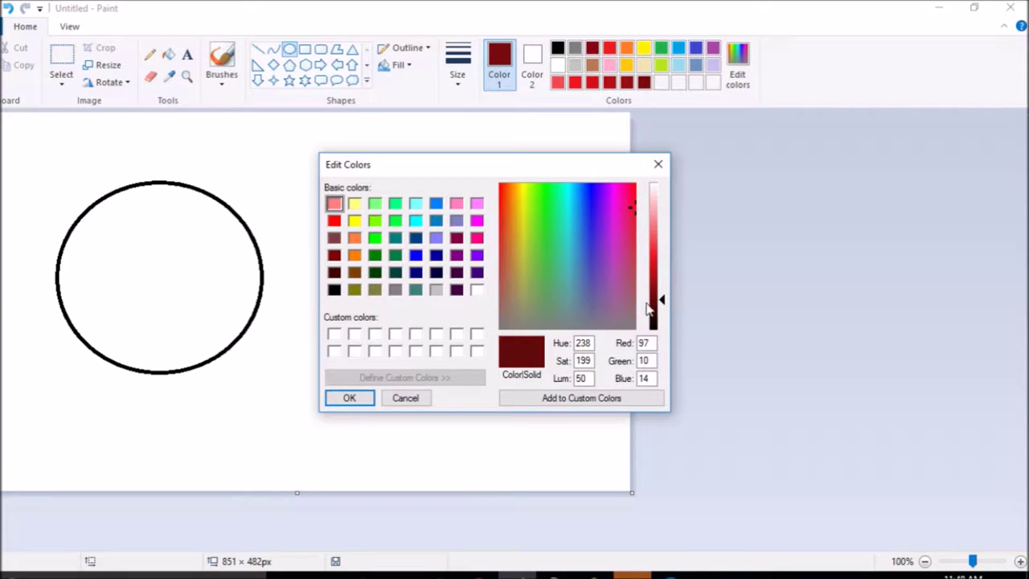
pyautogui.click(335, 405)
# Step: Save luminance-33 and near-black custom reds, and reselect bright red as the colour
pyautogui.click(743, 65)
pyautogui.click(661, 309)
pyautogui.click(349, 397)
pyautogui.click(740, 74)
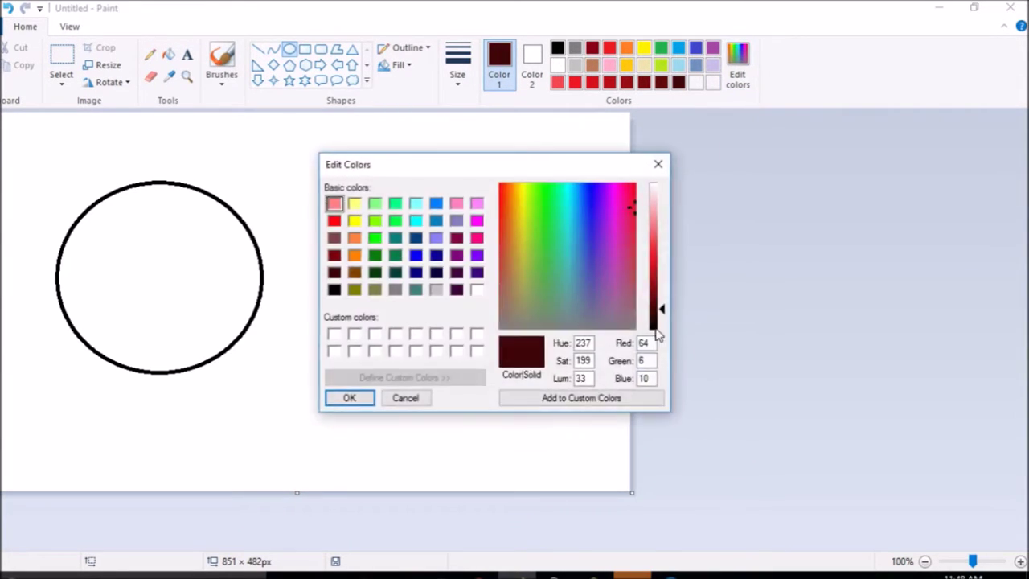
pyautogui.click(661, 322)
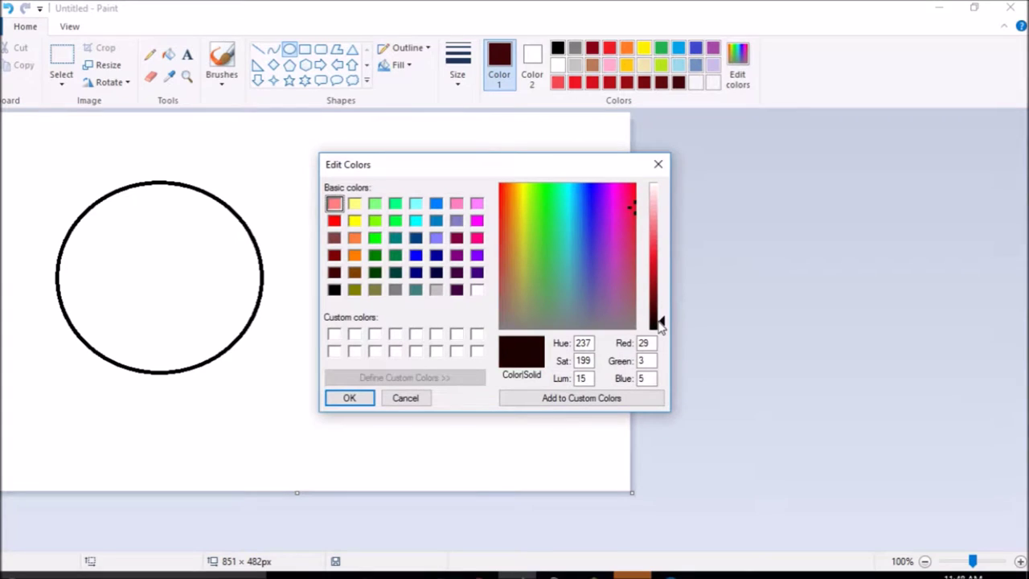
pyautogui.click(349, 397)
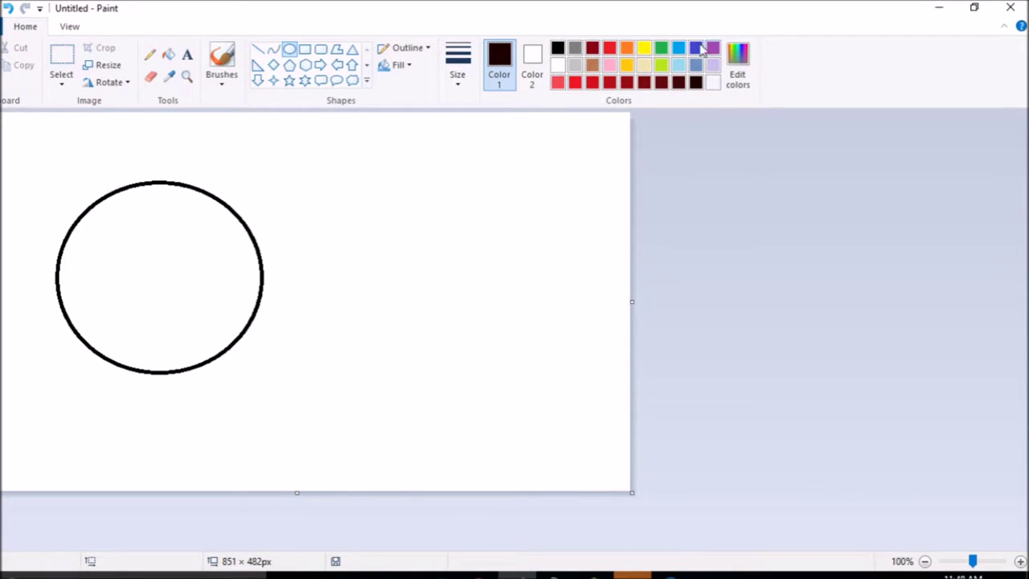
pyautogui.click(610, 50)
# Step: Select the entire canvas and copy it
pyautogui.click(61, 78)
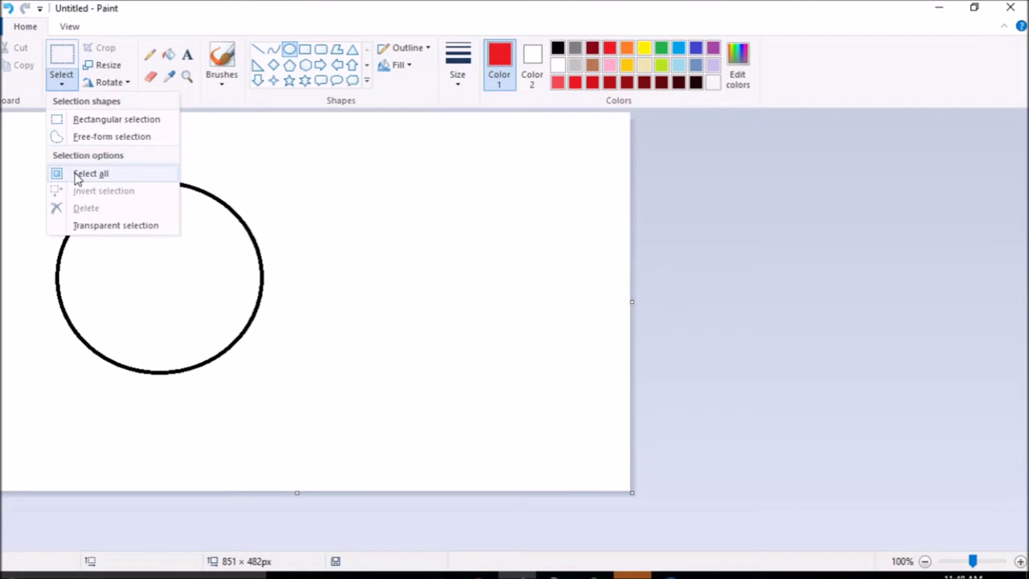
pyautogui.click(88, 173)
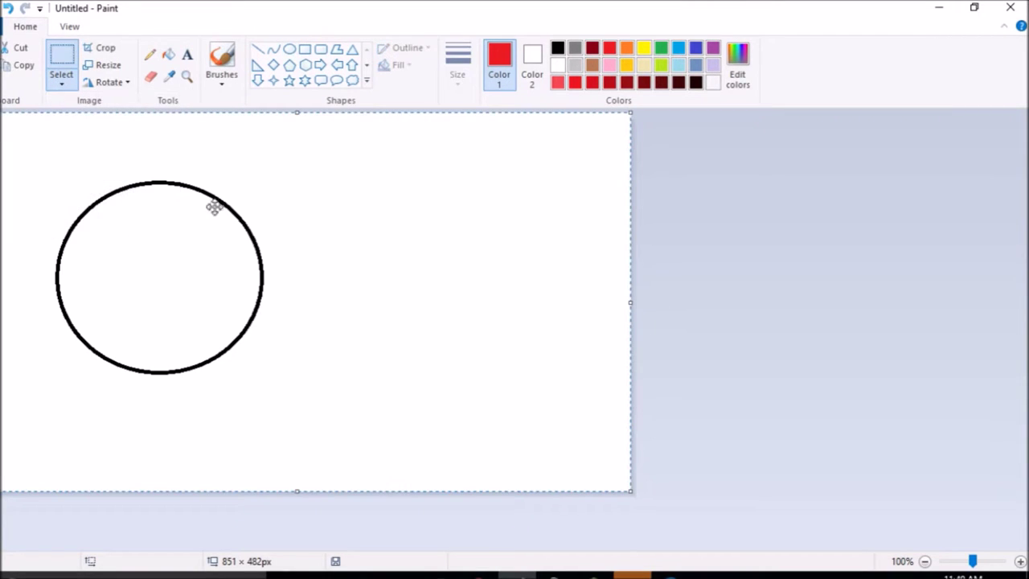
pyautogui.click(62, 78)
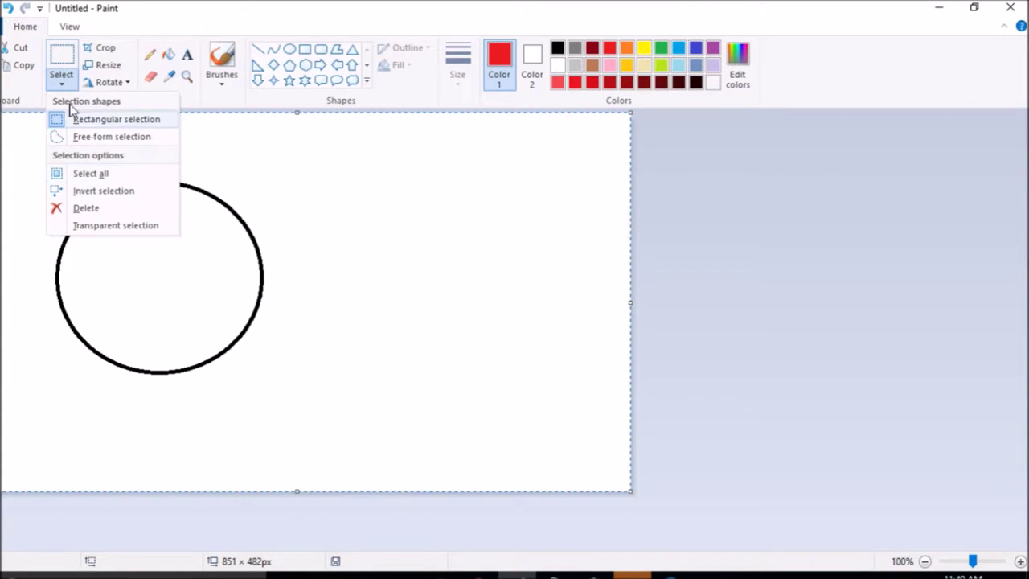
pyautogui.click(60, 78)
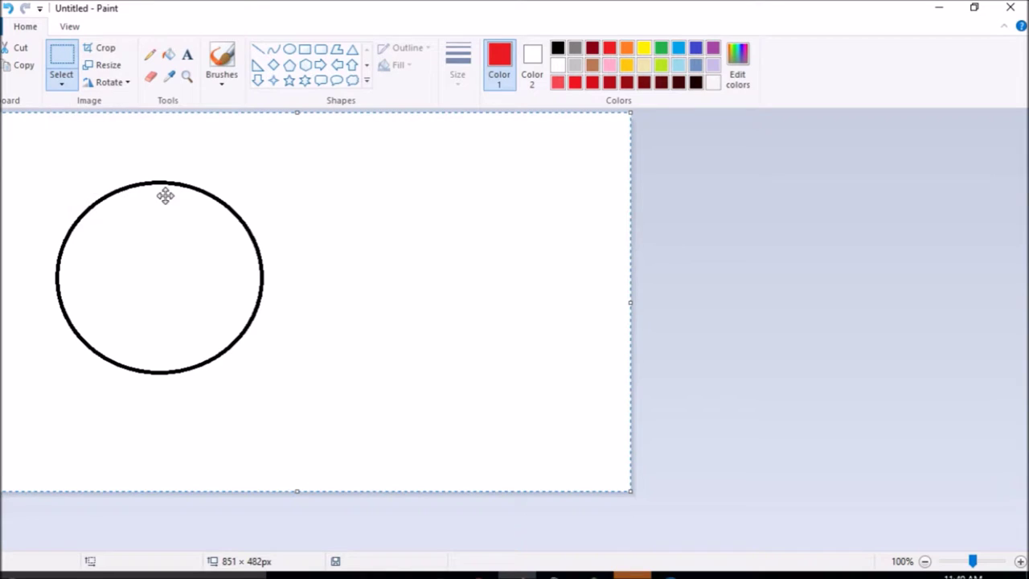
pyautogui.rightClick(264, 189)
pyautogui.click(301, 214)
# Step: Deselect the canvas and turn on transparent selection mode
pyautogui.click(728, 171)
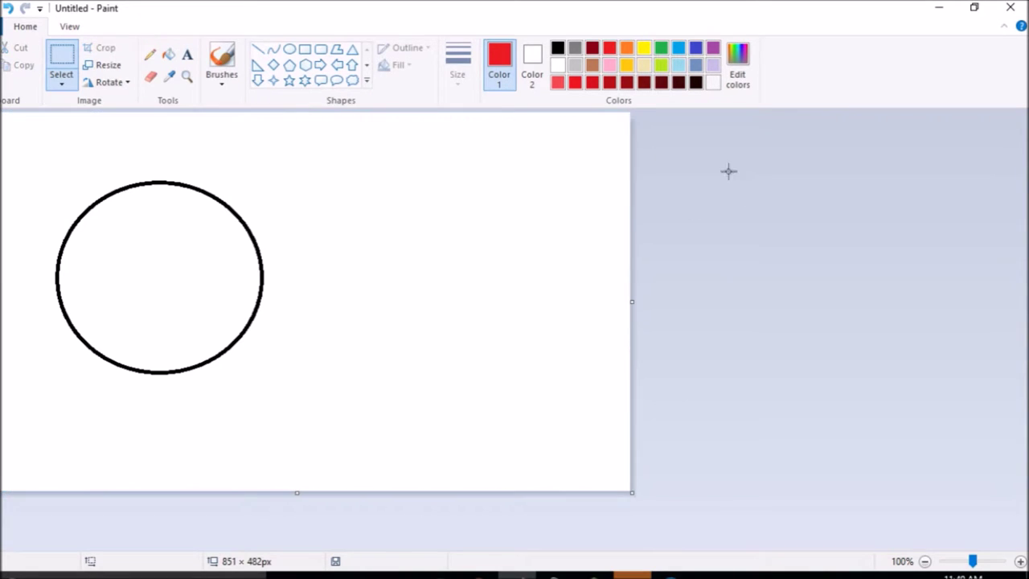
pyautogui.click(61, 82)
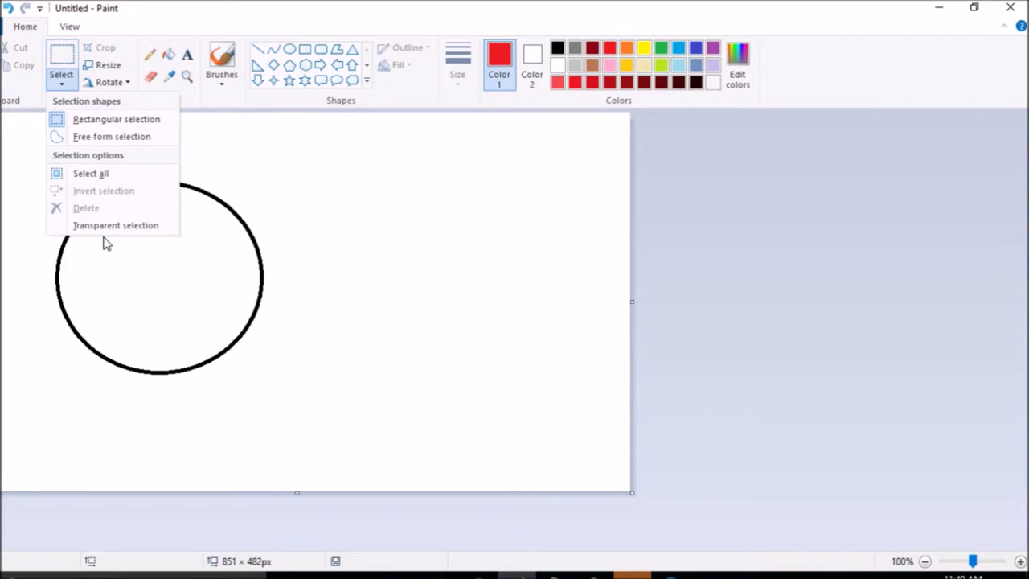
pyautogui.click(115, 227)
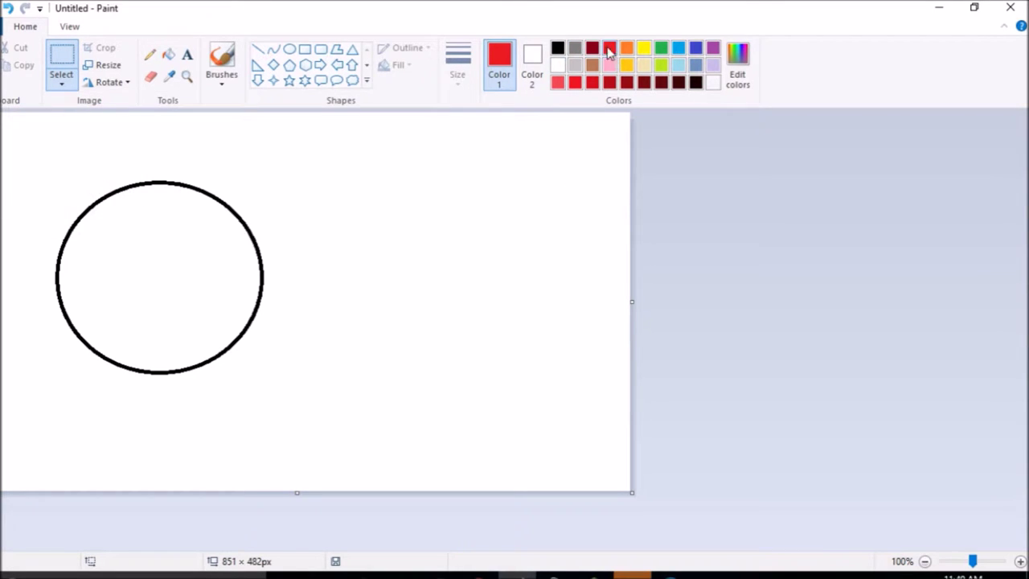
# Step: Fill the circle with red and set up the airbrush at its thickest size
pyautogui.click(168, 53)
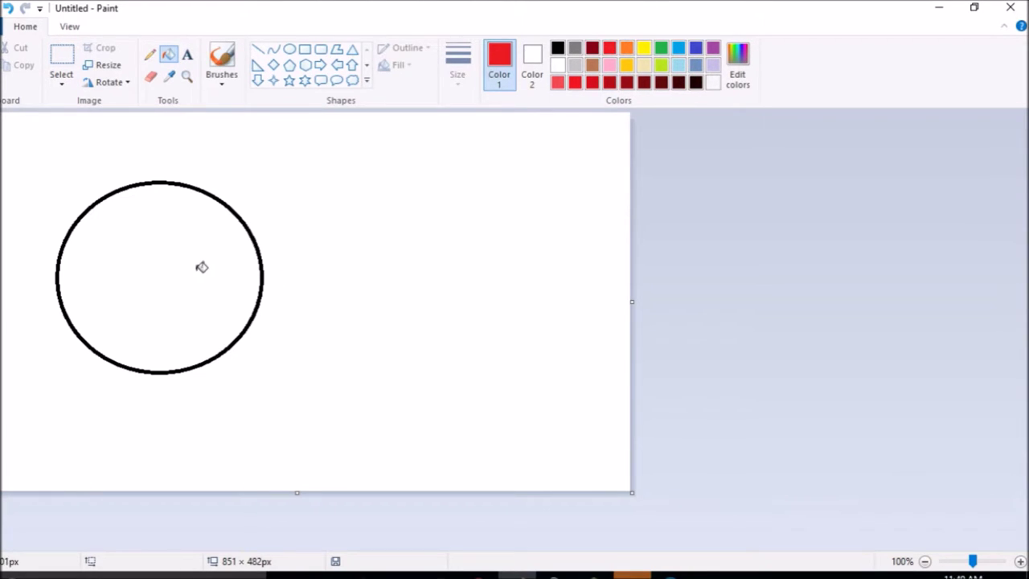
pyautogui.click(170, 243)
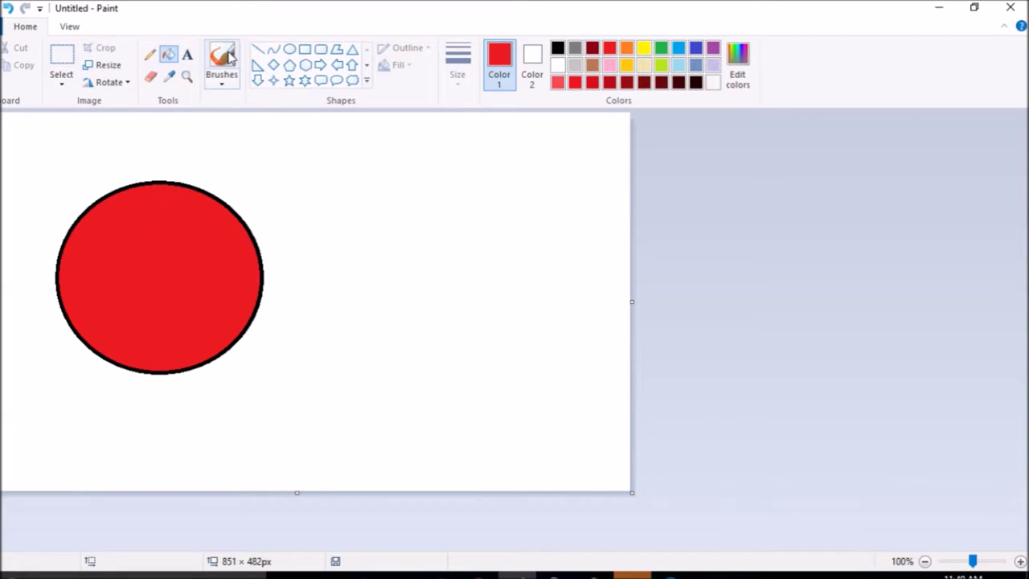
pyautogui.click(224, 82)
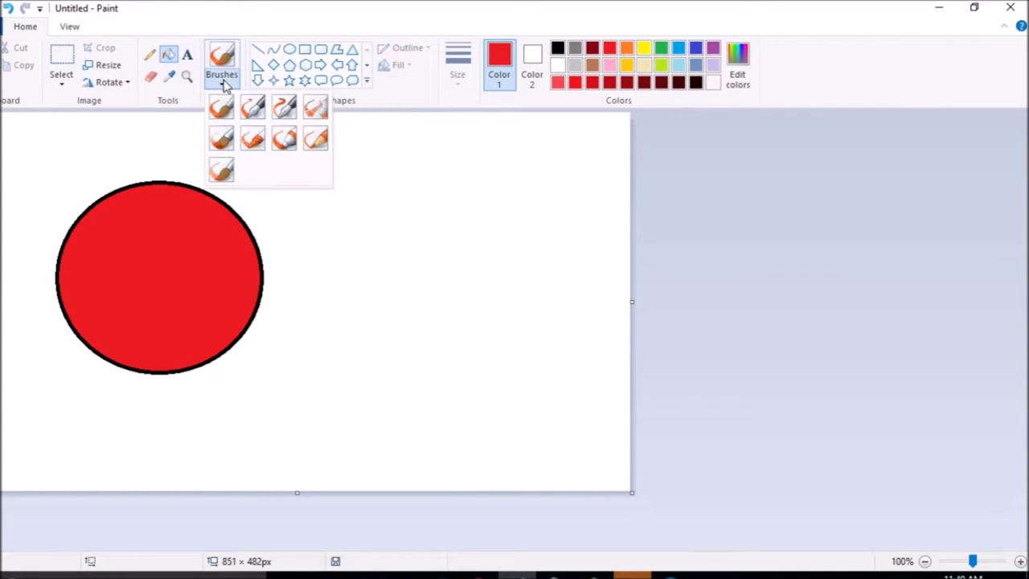
pyautogui.click(315, 109)
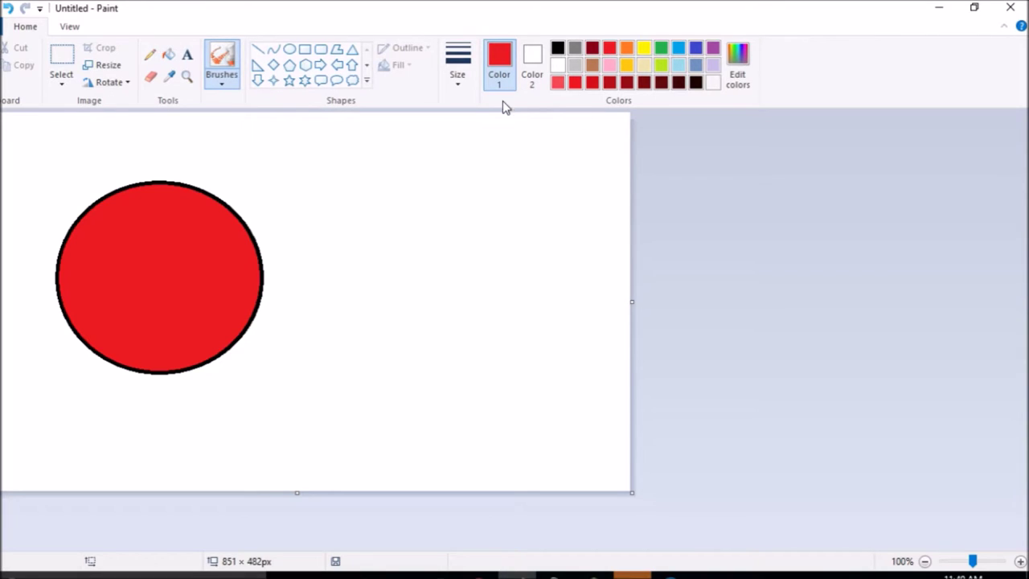
pyautogui.click(222, 81)
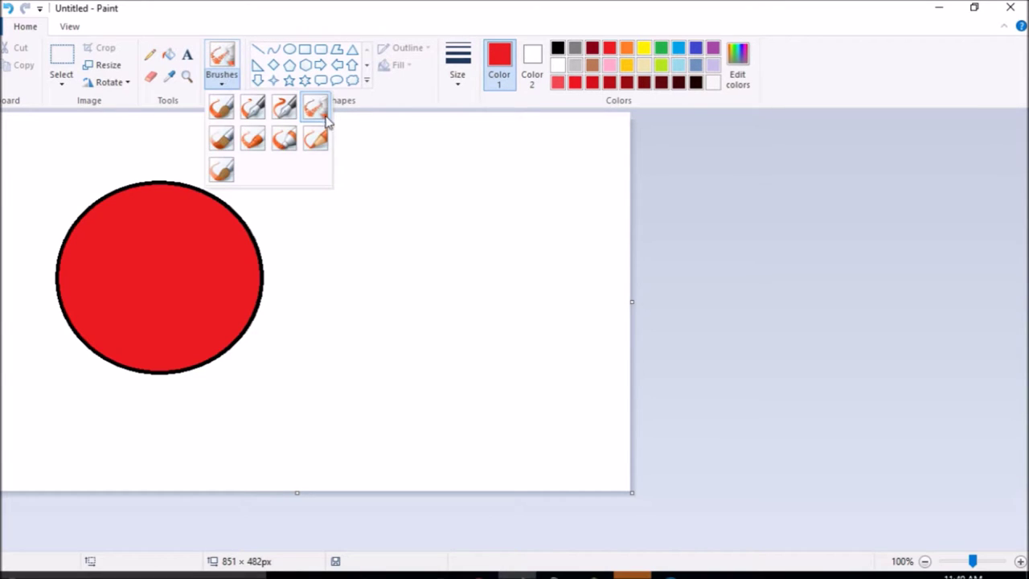
pyautogui.click(221, 70)
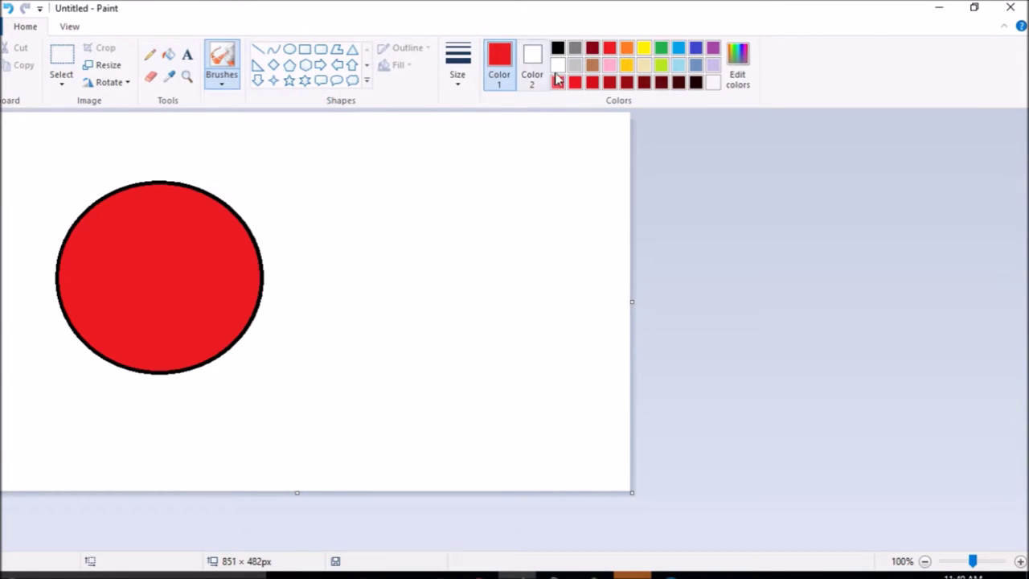
pyautogui.click(457, 61)
pyautogui.click(482, 201)
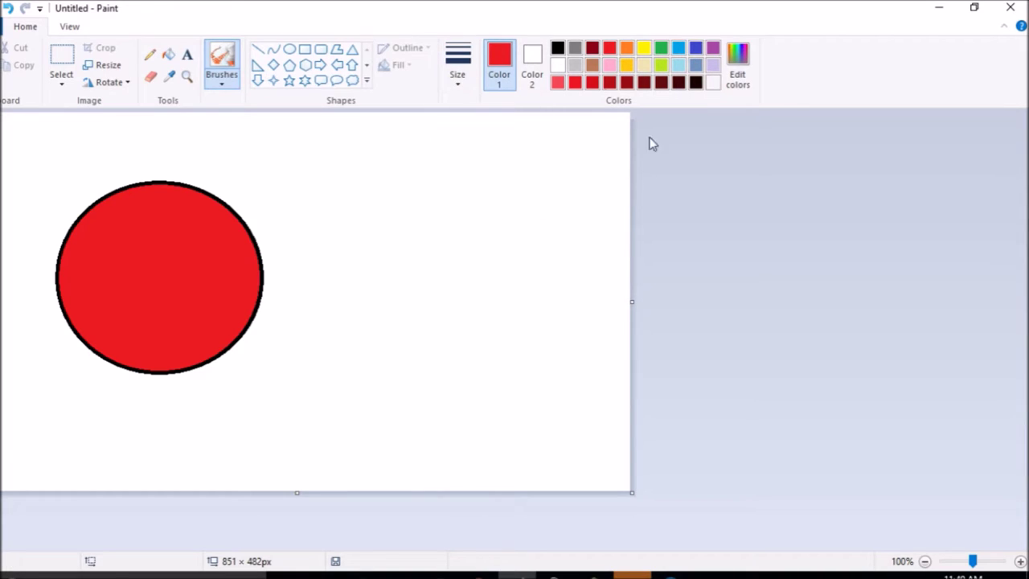
# Step: Zoom in and spray light red, then deeper red, over the circle's upper-left area
pyautogui.click(557, 83)
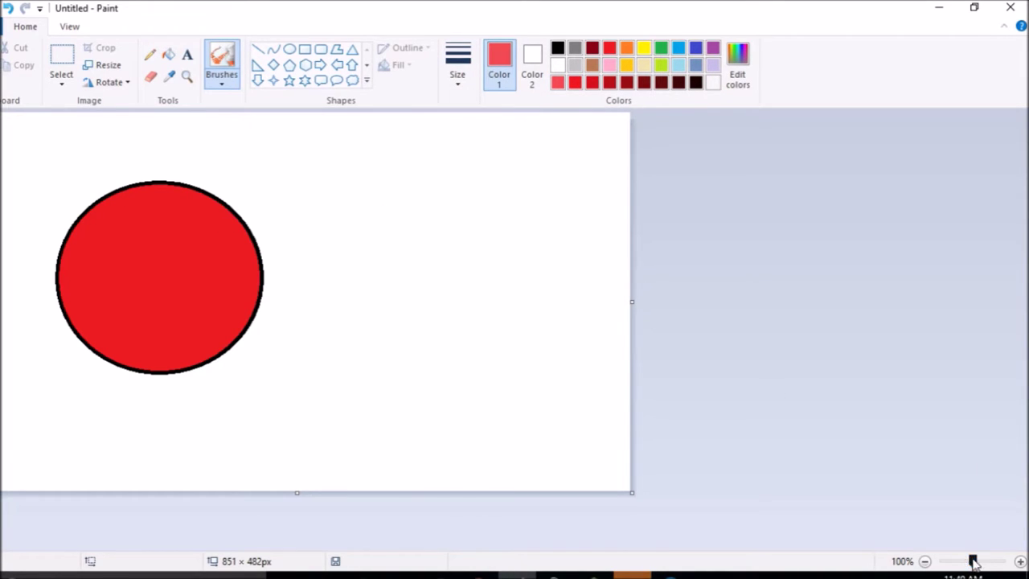
pyautogui.moveTo(973, 561)
pyautogui.mouseDown()
pyautogui.moveTo(990, 561)
pyautogui.moveTo(977, 565)
pyautogui.mouseUp()
pyautogui.moveTo(181, 371)
pyautogui.mouseDown()
pyautogui.moveTo(282, 301)
pyautogui.moveTo(417, 264)
pyautogui.moveTo(282, 272)
pyautogui.moveTo(178, 338)
pyautogui.moveTo(232, 304)
pyautogui.moveTo(389, 259)
pyautogui.moveTo(329, 287)
pyautogui.moveTo(216, 386)
pyautogui.moveTo(247, 324)
pyautogui.moveTo(140, 409)
pyautogui.moveTo(193, 356)
pyautogui.moveTo(444, 266)
pyautogui.moveTo(303, 303)
pyautogui.mouseUp()
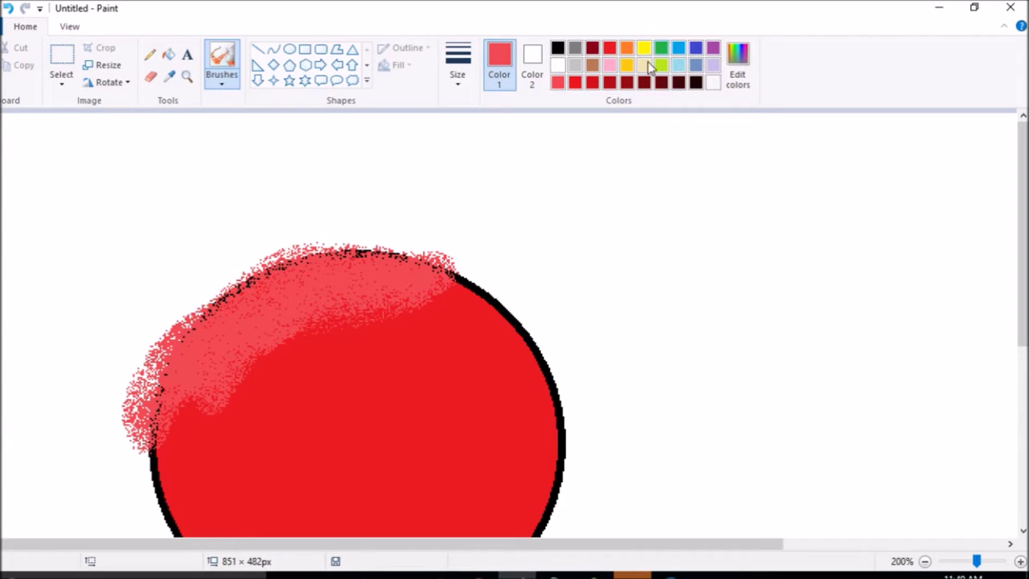
pyautogui.click(576, 82)
pyautogui.moveTo(152, 454)
pyautogui.mouseDown()
pyautogui.moveTo(213, 394)
pyautogui.moveTo(412, 295)
pyautogui.moveTo(465, 284)
pyautogui.moveTo(355, 348)
pyautogui.moveTo(152, 400)
pyautogui.moveTo(142, 430)
pyautogui.moveTo(242, 354)
pyautogui.moveTo(480, 272)
pyautogui.mouseUp()
# Step: Spray successively darker red diagonal bands lower across the circle
pyautogui.click(598, 82)
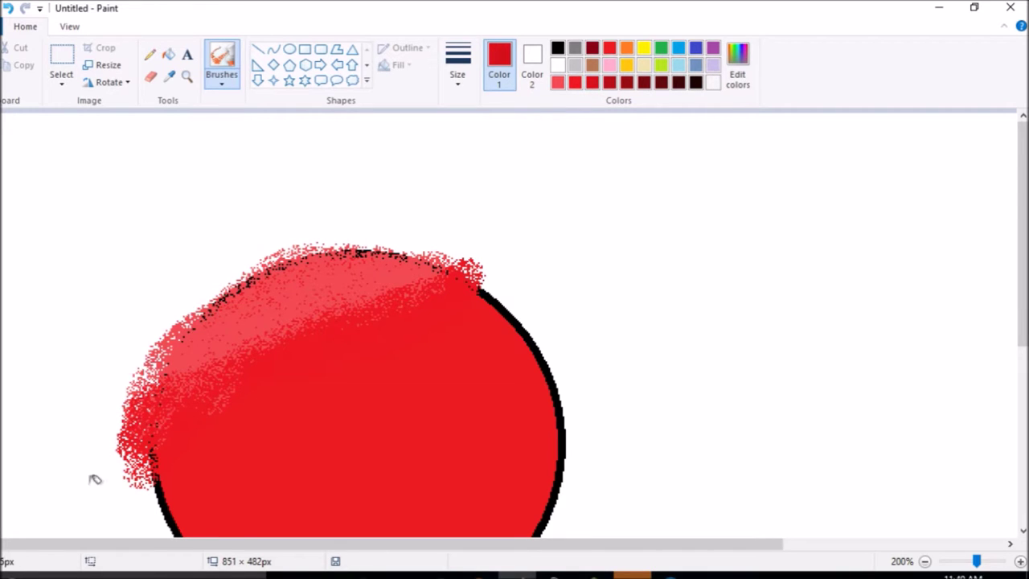
pyautogui.moveTo(141, 486)
pyautogui.mouseDown()
pyautogui.moveTo(239, 398)
pyautogui.moveTo(457, 295)
pyautogui.moveTo(197, 445)
pyautogui.mouseUp()
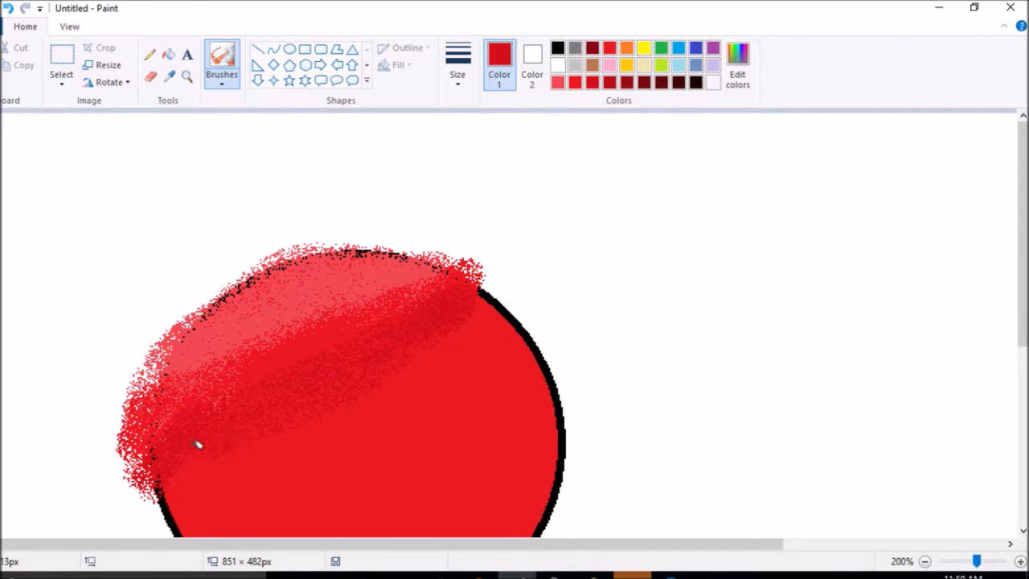
pyautogui.moveTo(481, 294); pyautogui.dragTo(513, 296)
pyautogui.click(608, 83)
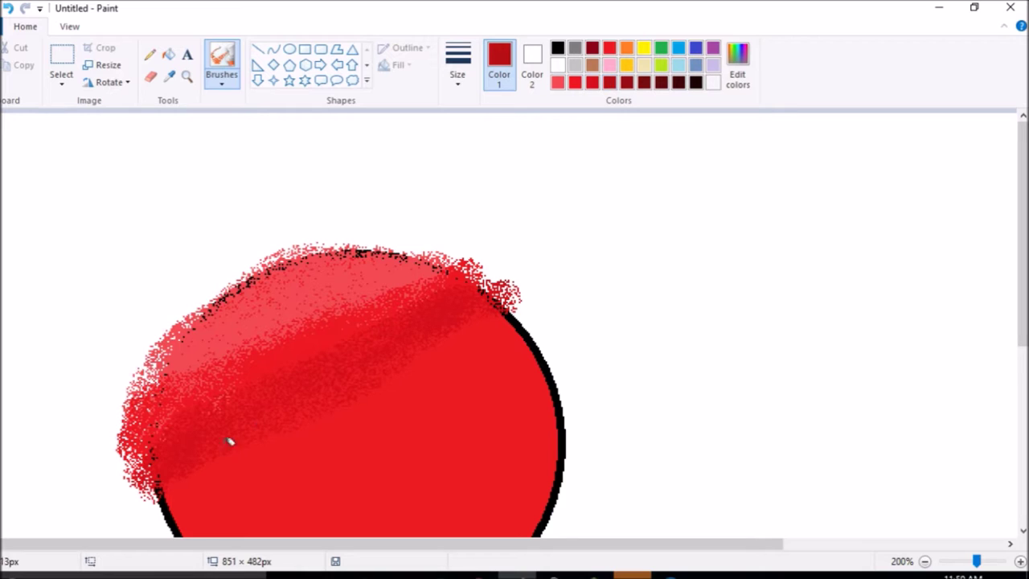
pyautogui.moveTo(170, 495)
pyautogui.mouseDown()
pyautogui.moveTo(246, 443)
pyautogui.moveTo(360, 398)
pyautogui.moveTo(518, 308)
pyautogui.moveTo(433, 360)
pyautogui.moveTo(197, 443)
pyautogui.moveTo(155, 479)
pyautogui.moveTo(545, 268)
pyautogui.mouseUp()
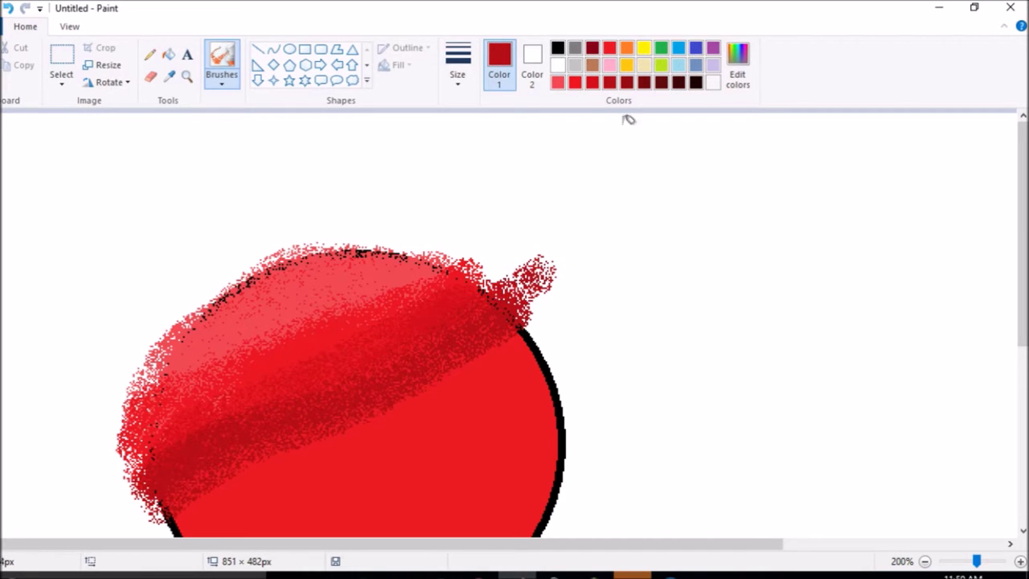
pyautogui.click(627, 84)
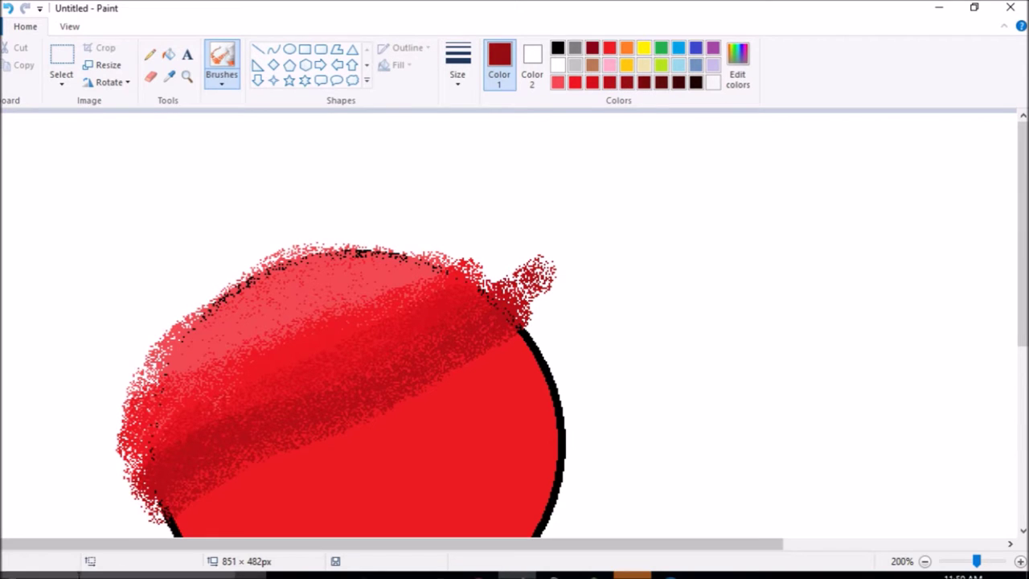
pyautogui.scroll(-3, 198, 471)
pyautogui.moveTo(180, 426)
pyautogui.mouseDown()
pyautogui.moveTo(516, 236)
pyautogui.moveTo(307, 340)
pyautogui.moveTo(208, 369)
pyautogui.moveTo(421, 241)
pyautogui.moveTo(471, 215)
pyautogui.moveTo(464, 232)
pyautogui.moveTo(320, 303)
pyautogui.moveTo(416, 277)
pyautogui.moveTo(555, 176)
pyautogui.mouseUp()
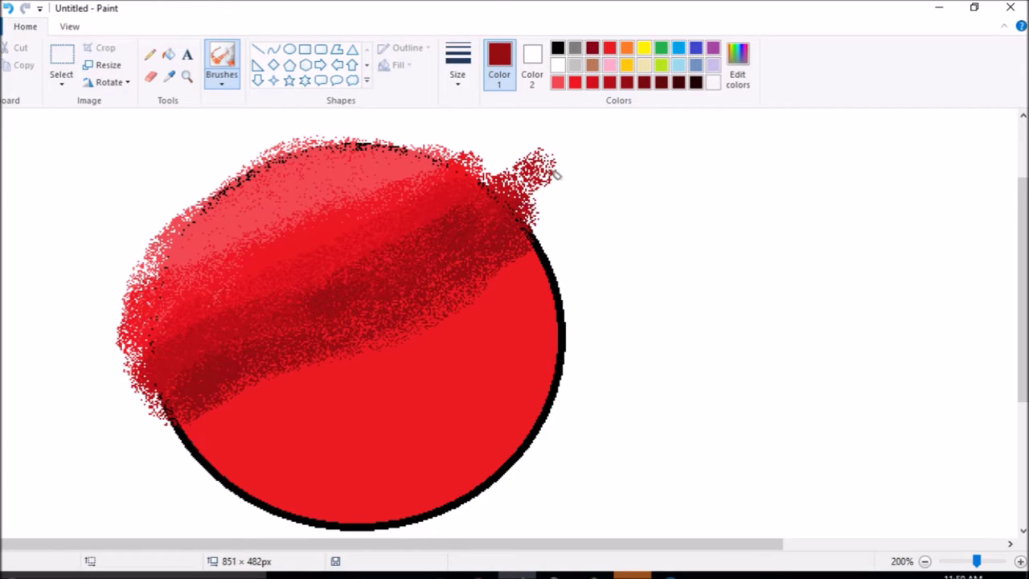
pyautogui.click(643, 83)
# Step: Spray dark maroon and near-black along the lower band and the ball's lower-right edge
pyautogui.moveTo(200, 424)
pyautogui.mouseDown()
pyautogui.moveTo(434, 313)
pyautogui.moveTo(312, 394)
pyautogui.moveTo(171, 426)
pyautogui.moveTo(364, 363)
pyautogui.moveTo(541, 262)
pyautogui.moveTo(568, 226)
pyautogui.moveTo(376, 346)
pyautogui.moveTo(178, 414)
pyautogui.mouseUp()
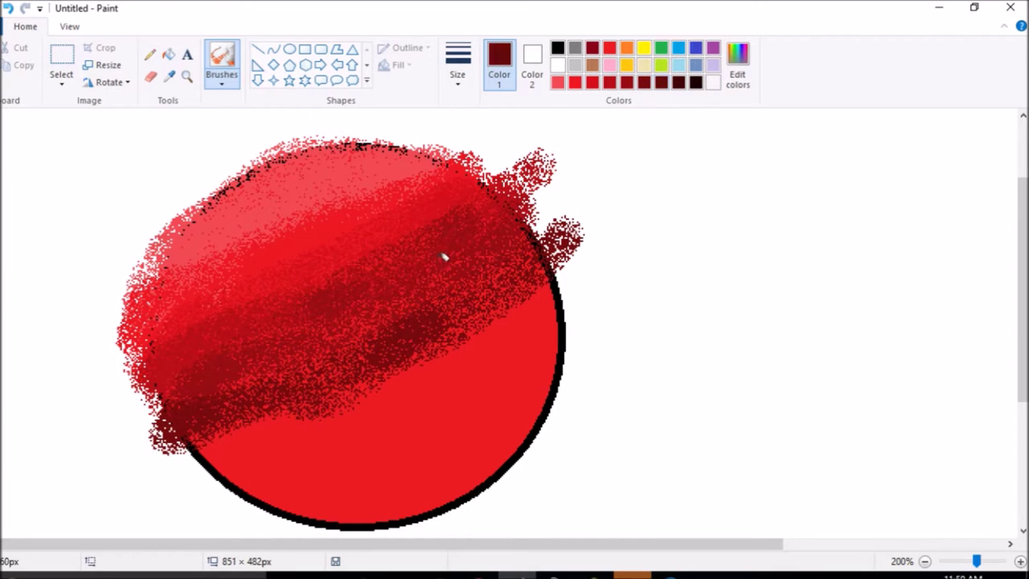
pyautogui.moveTo(218, 438)
pyautogui.mouseDown()
pyautogui.moveTo(193, 464)
pyautogui.moveTo(330, 409)
pyautogui.moveTo(553, 283)
pyautogui.moveTo(342, 397)
pyautogui.moveTo(233, 436)
pyautogui.moveTo(496, 345)
pyautogui.moveTo(226, 440)
pyautogui.mouseUp()
pyautogui.click(674, 84)
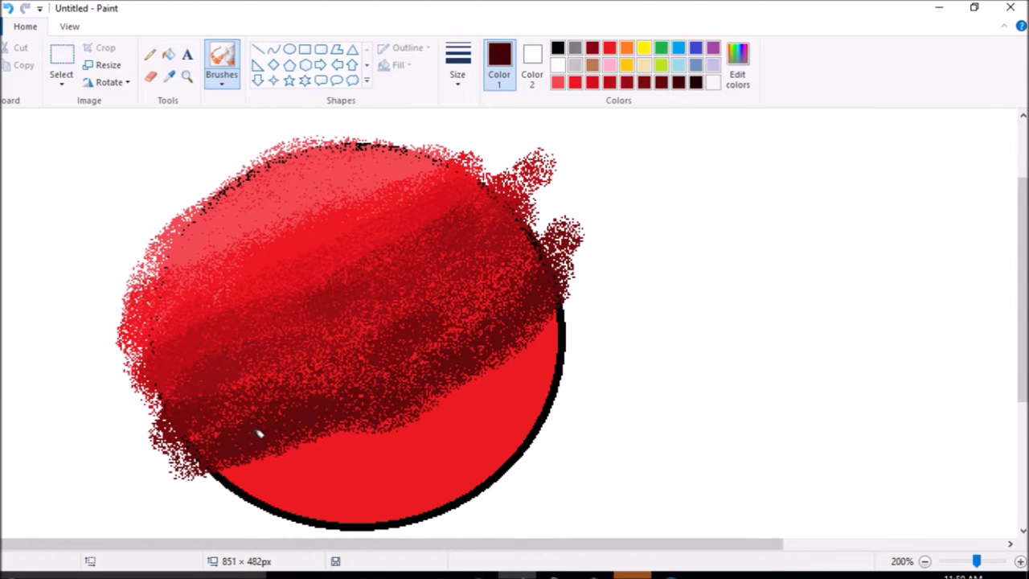
pyautogui.moveTo(233, 478)
pyautogui.mouseDown()
pyautogui.moveTo(397, 423)
pyautogui.moveTo(556, 314)
pyautogui.moveTo(519, 347)
pyautogui.moveTo(200, 460)
pyautogui.moveTo(500, 408)
pyautogui.moveTo(549, 342)
pyautogui.moveTo(283, 476)
pyautogui.moveTo(418, 442)
pyautogui.moveTo(279, 475)
pyautogui.moveTo(496, 407)
pyautogui.moveTo(320, 460)
pyautogui.moveTo(298, 456)
pyautogui.moveTo(396, 425)
pyautogui.moveTo(515, 360)
pyautogui.moveTo(543, 257)
pyautogui.mouseUp()
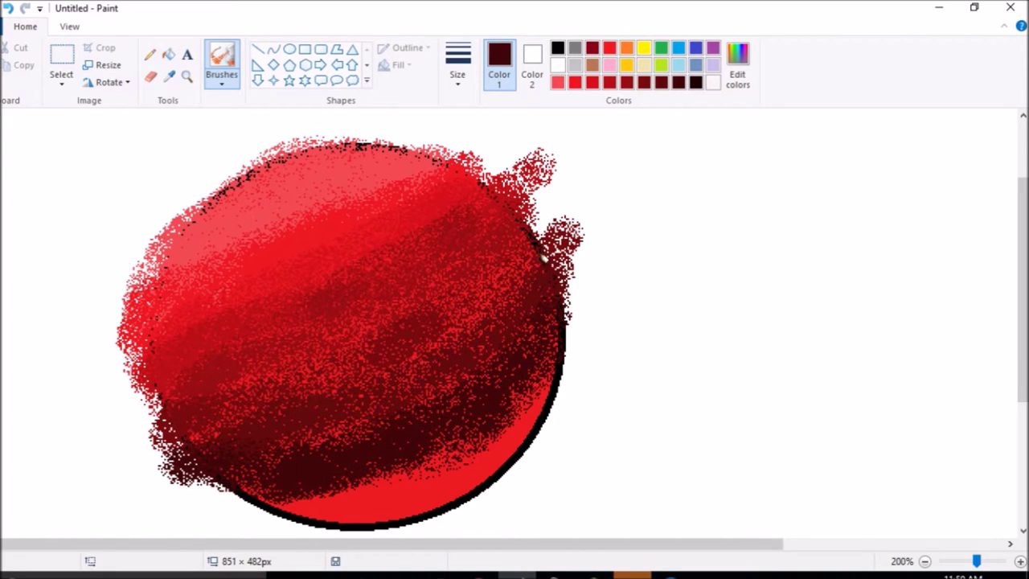
pyautogui.click(696, 83)
pyautogui.moveTo(555, 363)
pyautogui.mouseDown()
pyautogui.moveTo(494, 440)
pyautogui.moveTo(428, 476)
pyautogui.moveTo(314, 496)
pyautogui.moveTo(396, 501)
pyautogui.moveTo(475, 459)
pyautogui.moveTo(297, 503)
pyautogui.moveTo(451, 469)
pyautogui.moveTo(486, 432)
pyautogui.moveTo(399, 481)
pyautogui.moveTo(314, 490)
pyautogui.moveTo(265, 462)
pyautogui.moveTo(293, 481)
pyautogui.moveTo(434, 462)
pyautogui.moveTo(525, 394)
pyautogui.moveTo(461, 479)
pyautogui.moveTo(399, 507)
pyautogui.moveTo(500, 447)
pyautogui.moveTo(588, 301)
pyautogui.mouseUp()
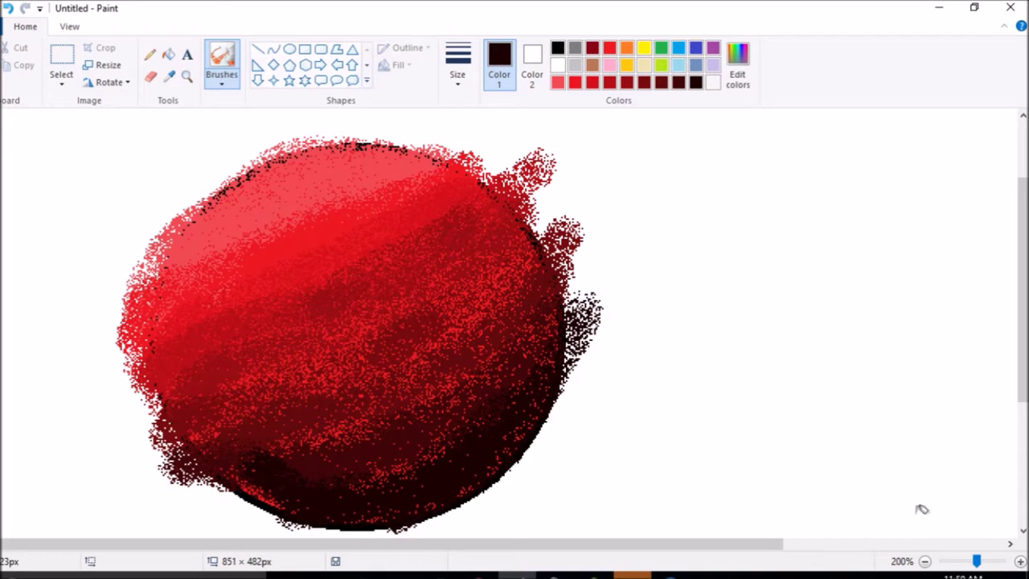
pyautogui.scroll(-2, 975, 561)
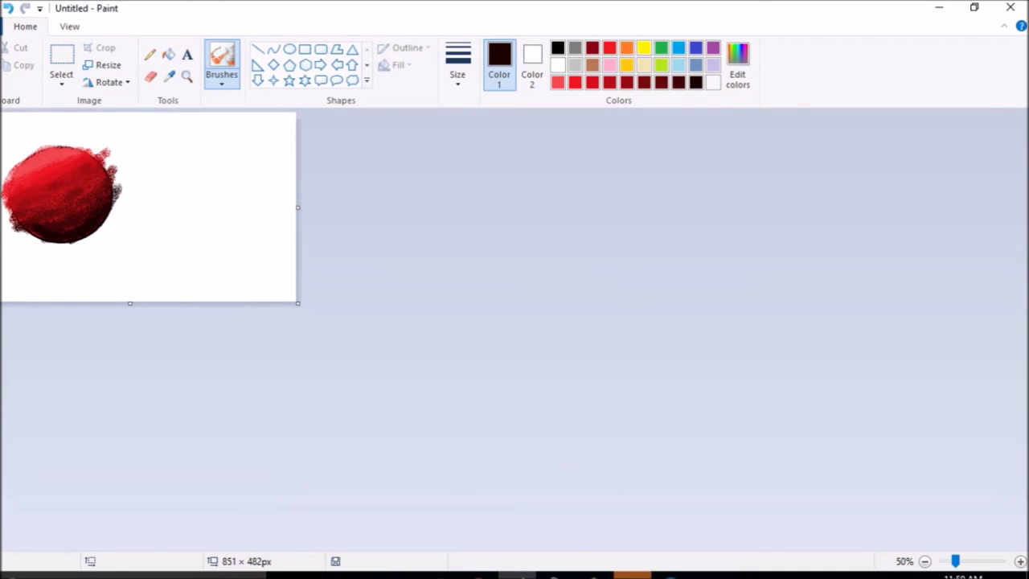
# Step: With the Fill tool, flood the background around the circle with light red
pyautogui.hotkey('ctrl', 'a')
pyautogui.click(516, 299)
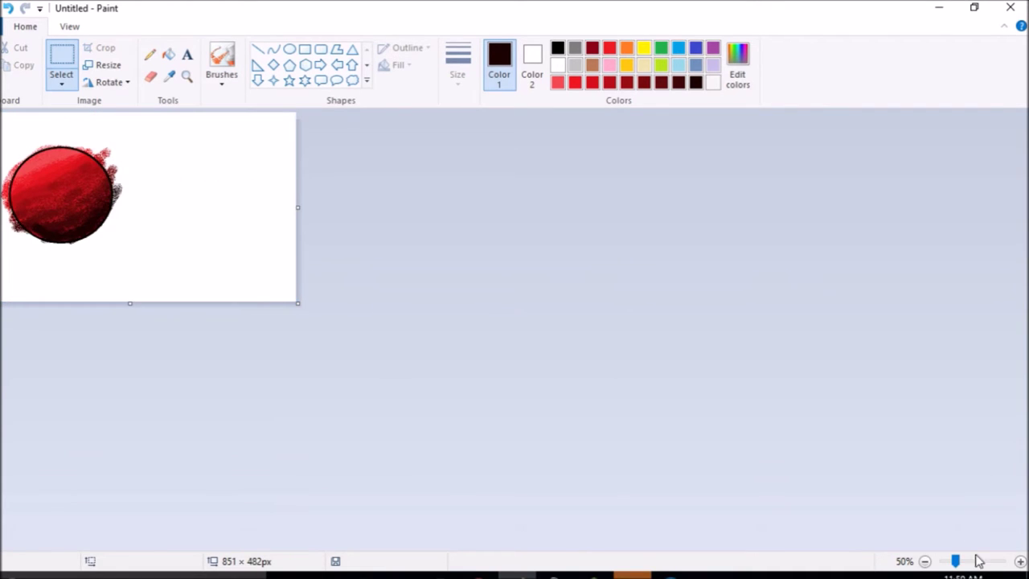
pyautogui.scroll(2, 970, 562)
pyautogui.scroll(-1, 975, 563)
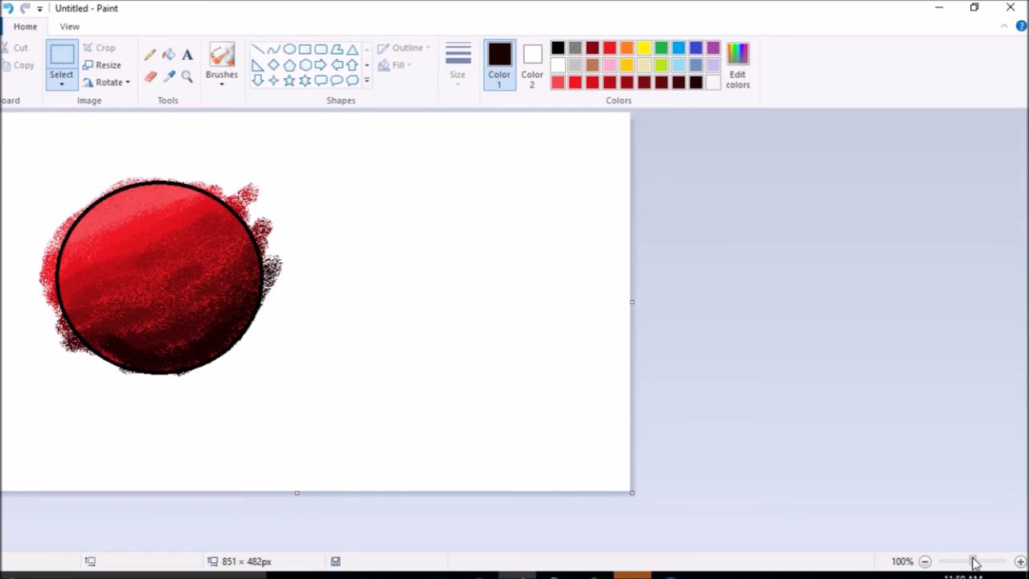
pyautogui.click(168, 54)
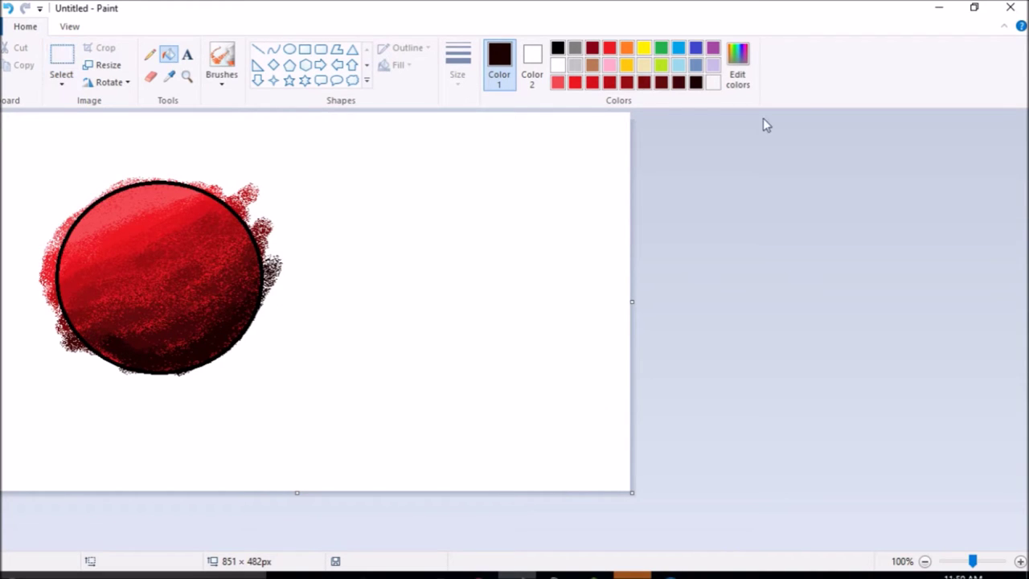
pyautogui.click(557, 82)
pyautogui.click(572, 147)
# Step: Refill the background with four successively darker red swatches
pyautogui.click(574, 82)
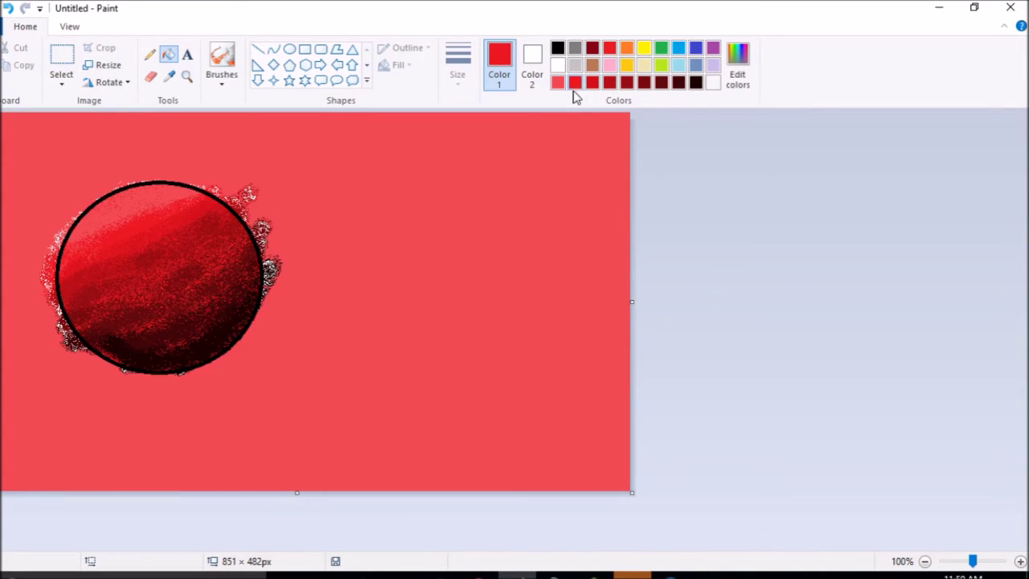
pyautogui.click(582, 130)
pyautogui.click(593, 82)
pyautogui.click(610, 121)
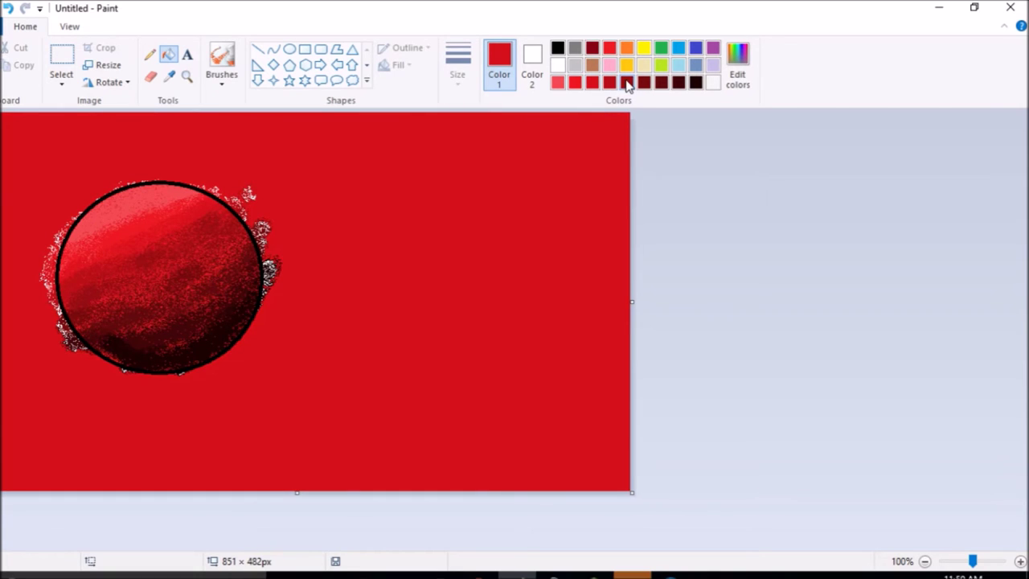
pyautogui.click(609, 82)
pyautogui.click(593, 172)
pyautogui.click(627, 82)
pyautogui.click(626, 117)
pyautogui.click(644, 82)
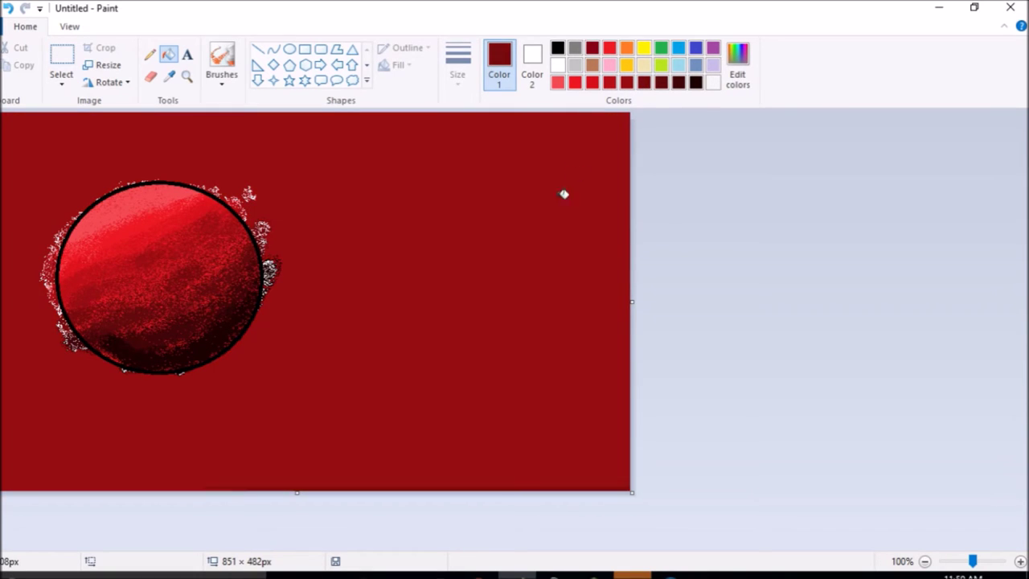
pyautogui.click(562, 193)
# Step: Fill the background dark maroon, then near-black, then back to white
pyautogui.click(679, 82)
pyautogui.click(605, 166)
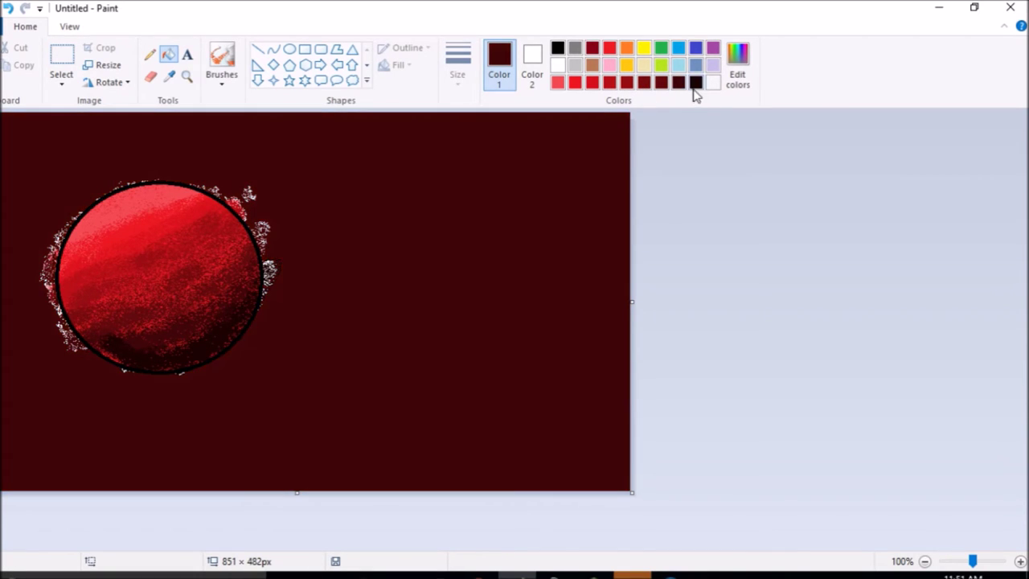
pyautogui.click(696, 82)
pyautogui.click(587, 205)
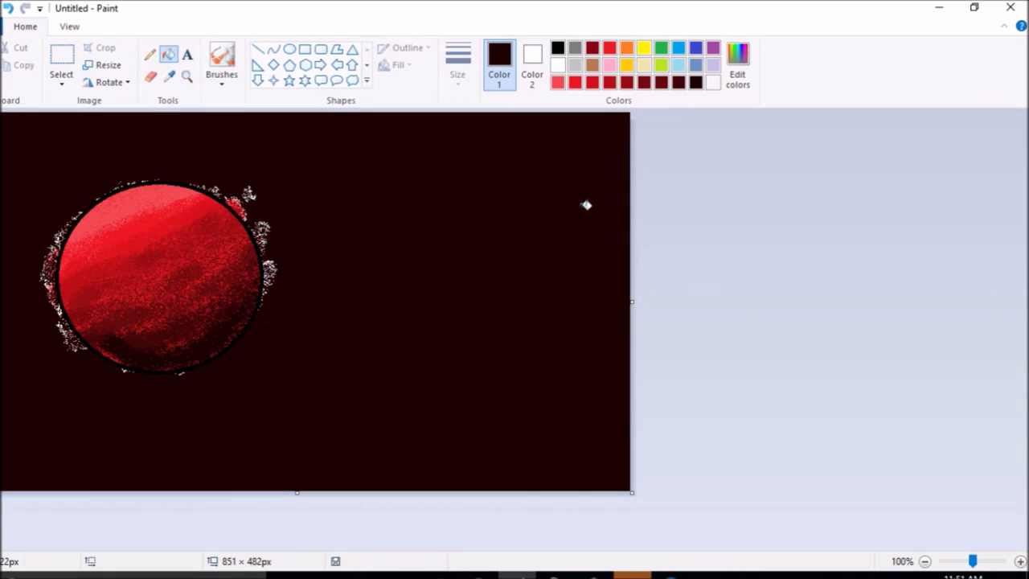
pyautogui.click(558, 65)
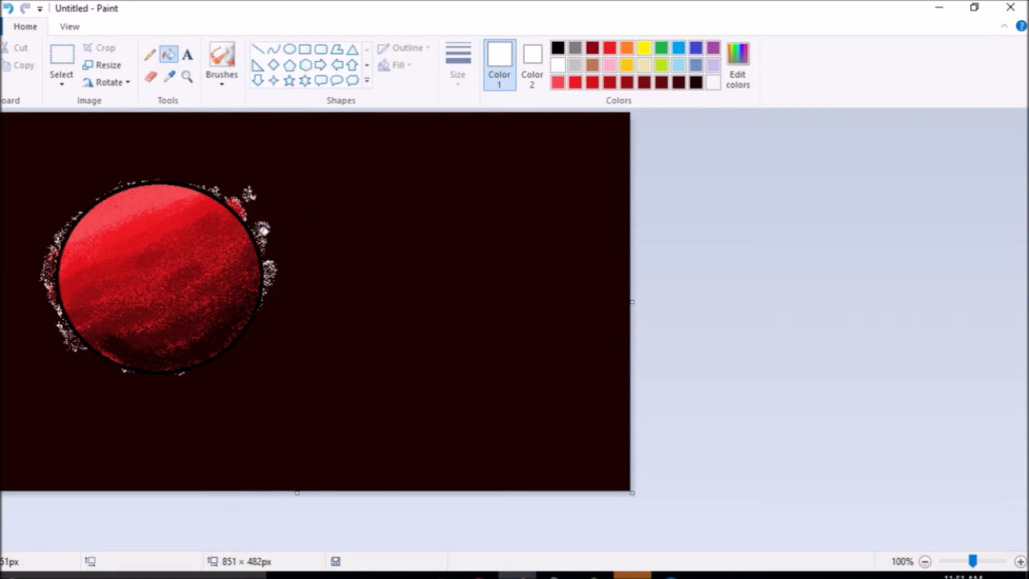
pyautogui.click(338, 201)
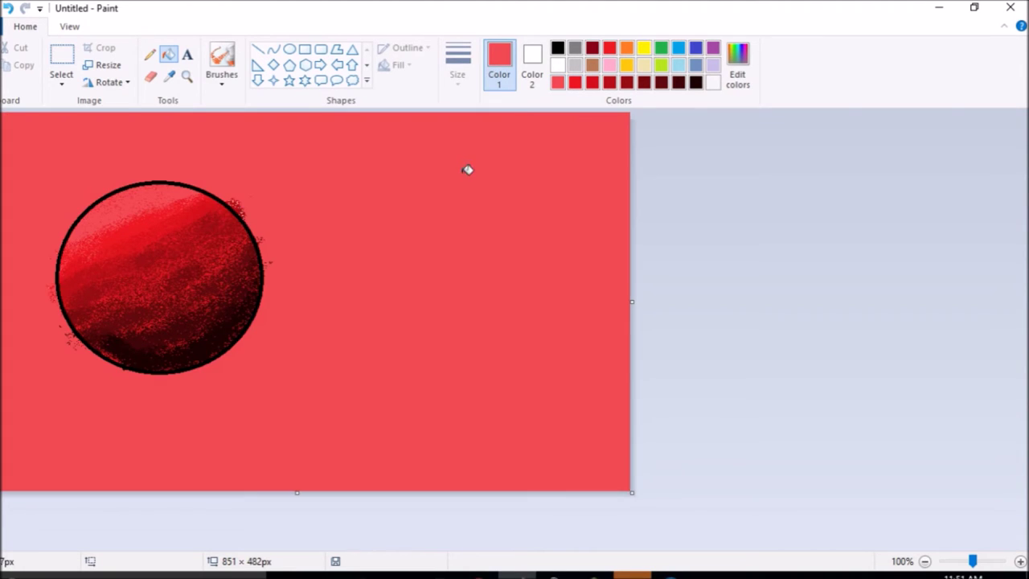
# Step: Refill the background with light, stronger, dark and darker red in turn
pyautogui.click(575, 82)
pyautogui.click(554, 138)
pyautogui.click(592, 82)
pyautogui.click(570, 140)
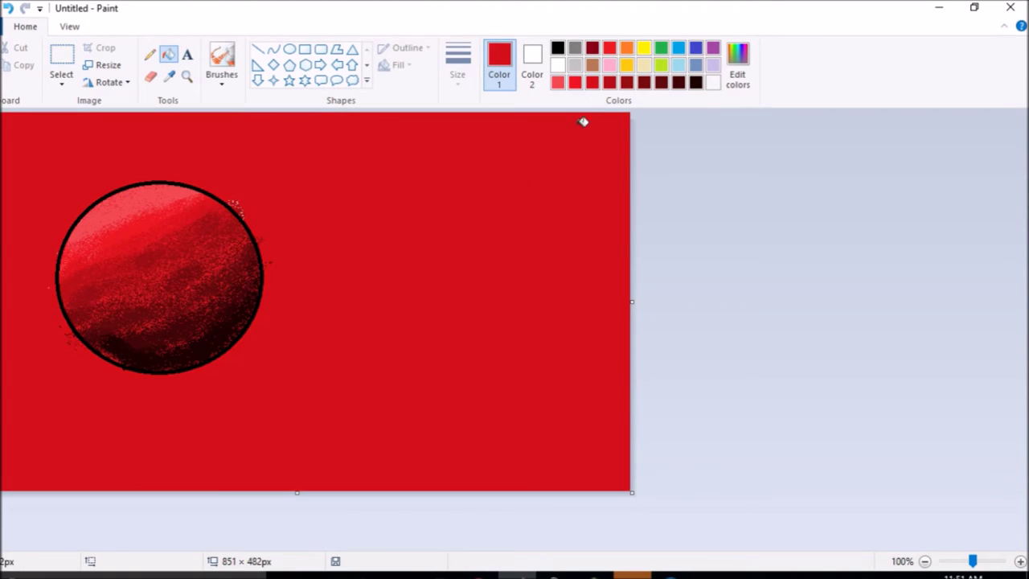
pyautogui.click(625, 83)
pyautogui.click(563, 190)
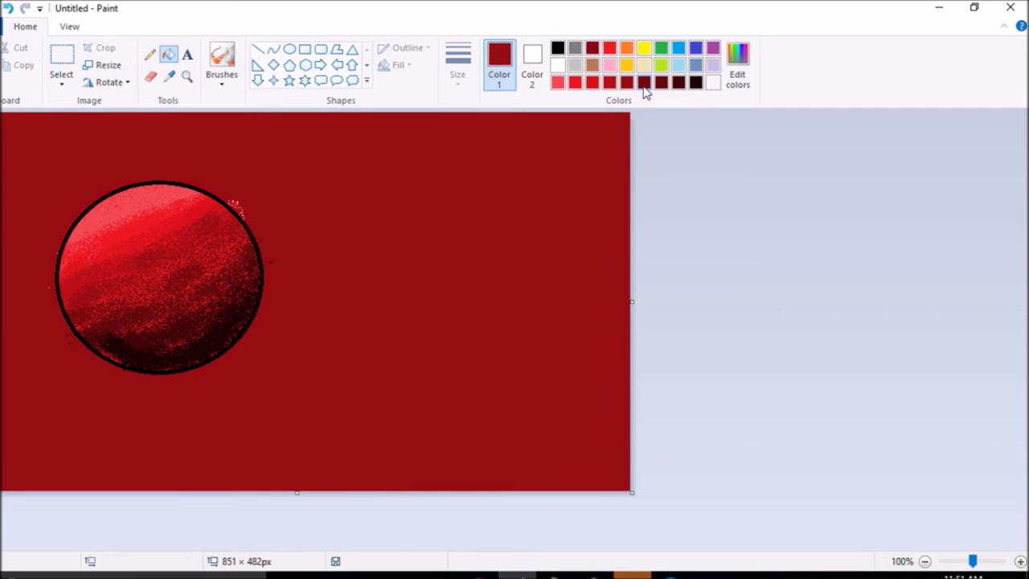
pyautogui.click(644, 84)
pyautogui.click(605, 145)
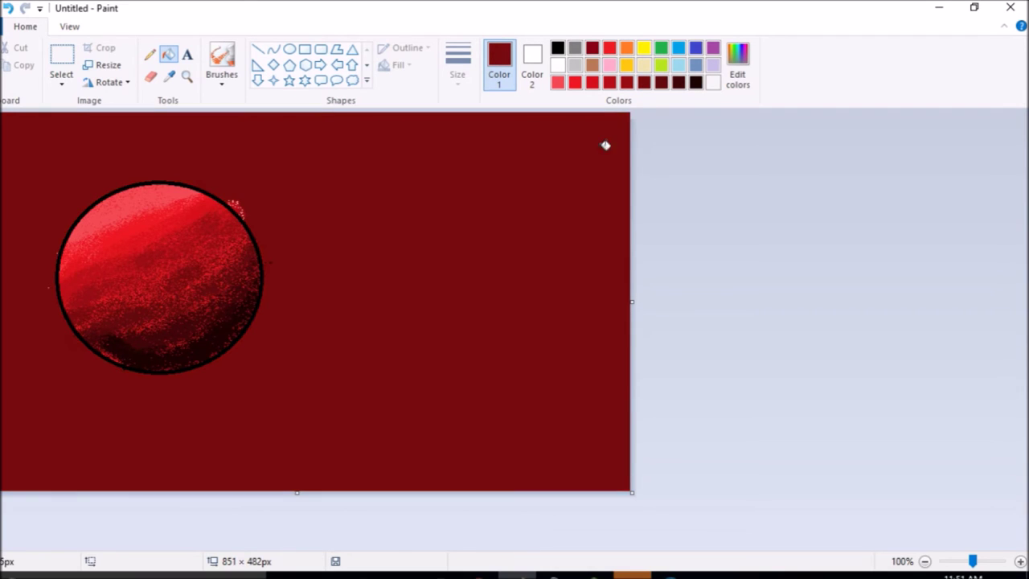
# Step: Fill the background a still darker red, then near-black, then white
pyautogui.click(678, 82)
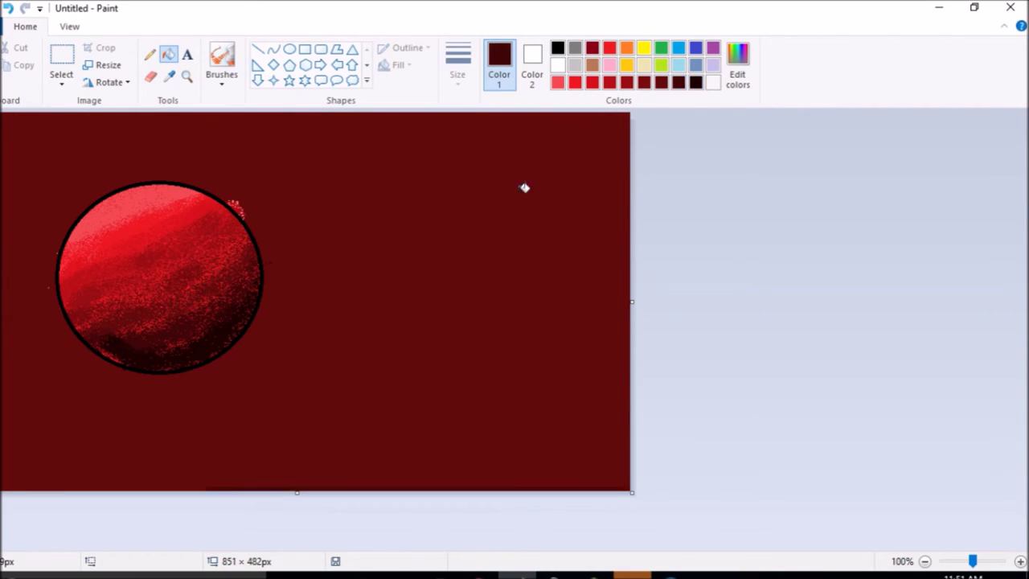
pyautogui.click(523, 186)
pyautogui.click(696, 82)
pyautogui.click(586, 156)
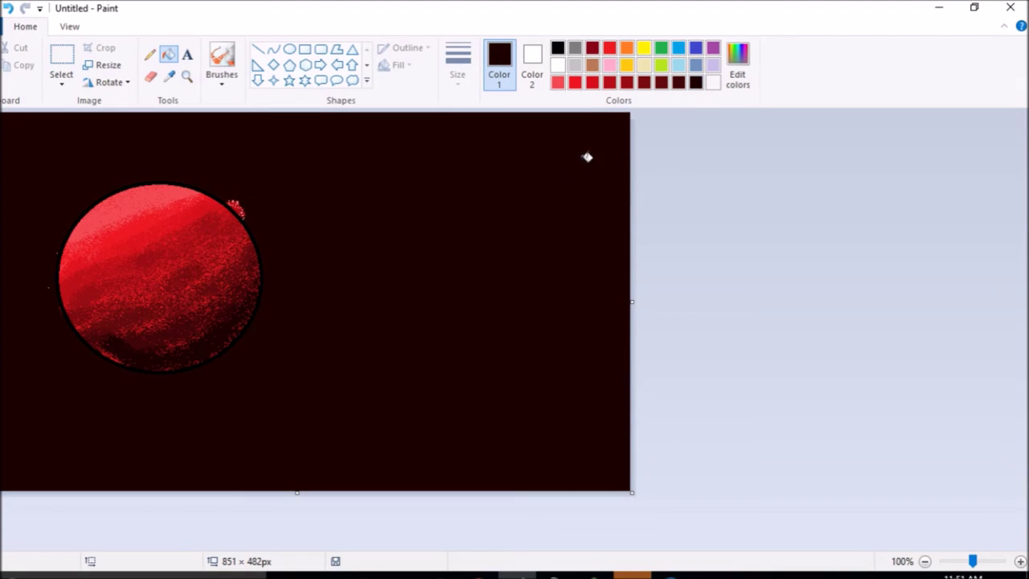
pyautogui.click(557, 65)
pyautogui.click(470, 202)
# Step: Run a second pass of light, bright and three darker red background fills
pyautogui.click(557, 82)
pyautogui.click(490, 202)
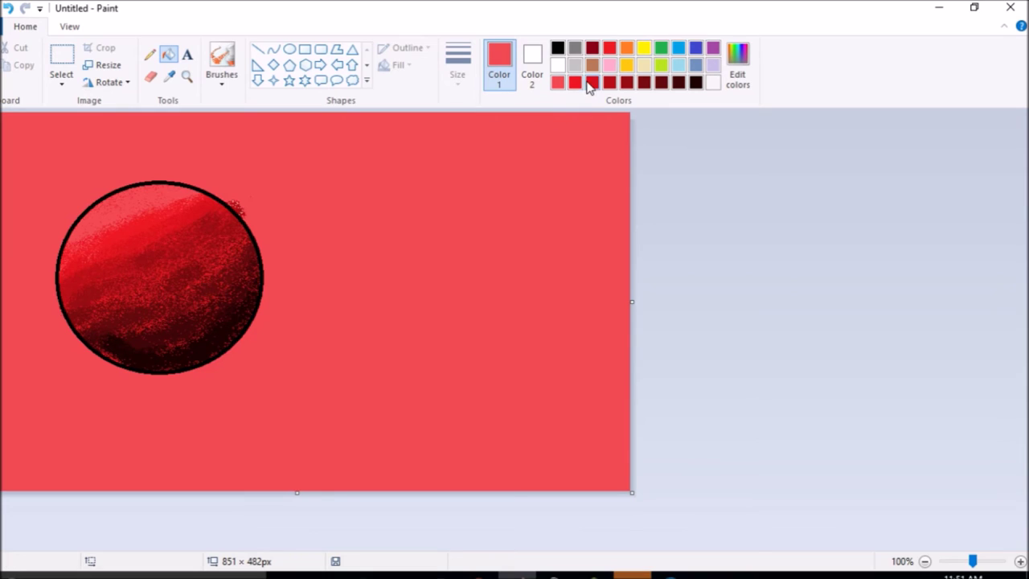
pyautogui.click(575, 82)
pyautogui.click(520, 202)
pyautogui.click(592, 82)
pyautogui.click(570, 156)
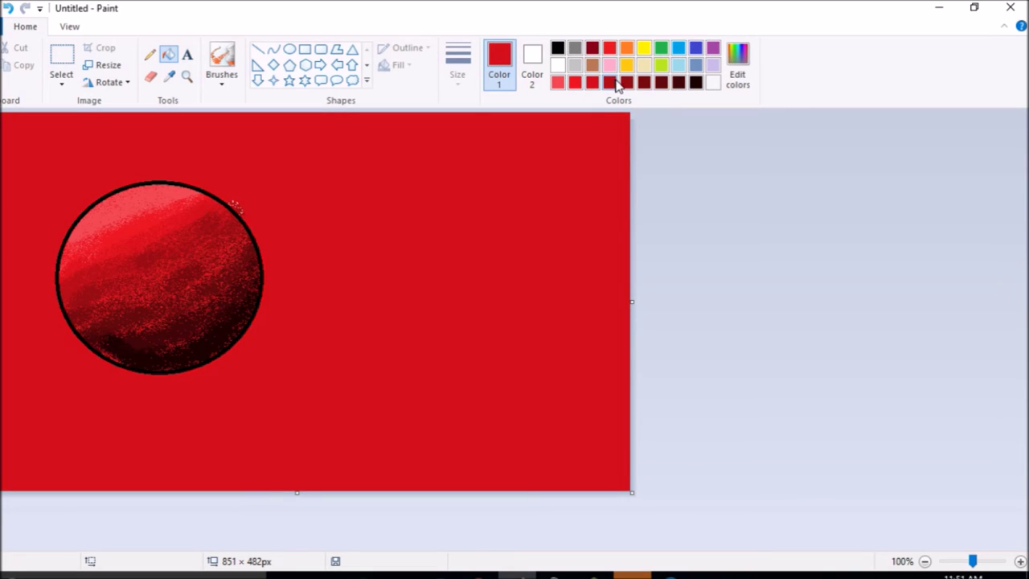
pyautogui.click(610, 82)
pyautogui.click(523, 218)
pyautogui.click(626, 82)
pyautogui.click(589, 148)
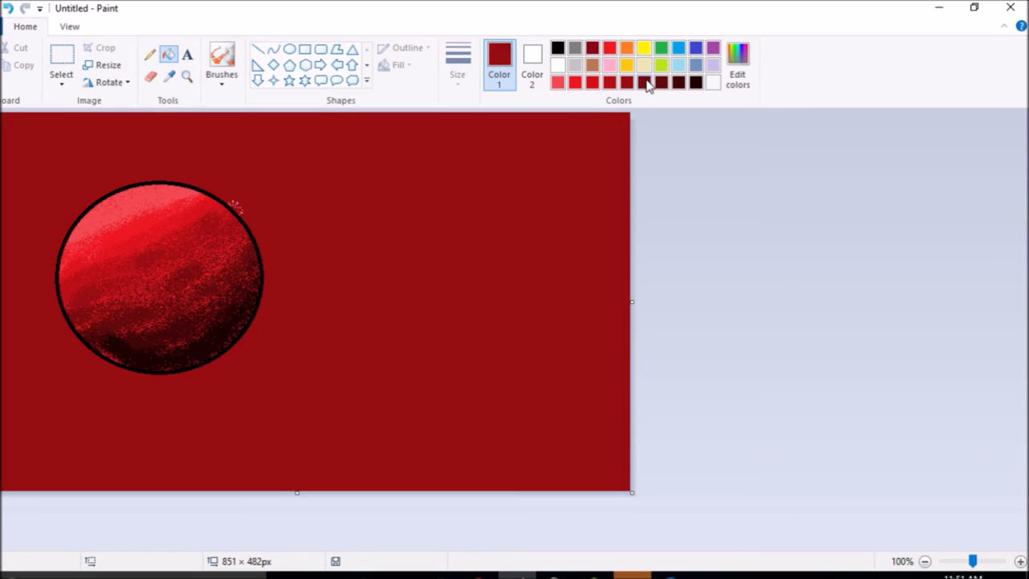
# Step: Fill the background dark maroon, darker maroon and near-black, then restore it to white
pyautogui.click(644, 82)
pyautogui.click(583, 160)
pyautogui.click(679, 82)
pyautogui.click(623, 153)
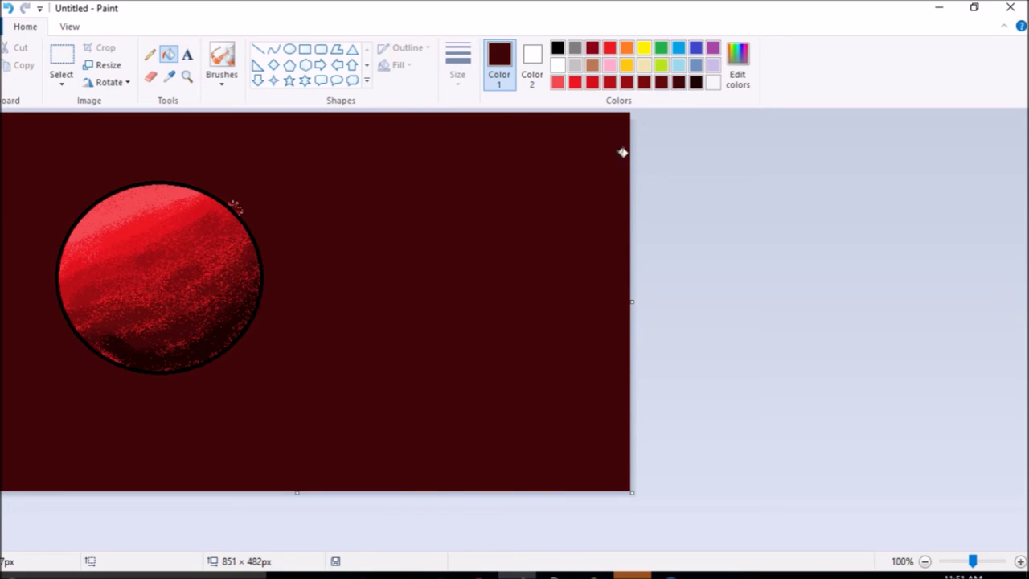
pyautogui.click(695, 82)
pyautogui.click(608, 161)
pyautogui.click(558, 65)
pyautogui.click(528, 171)
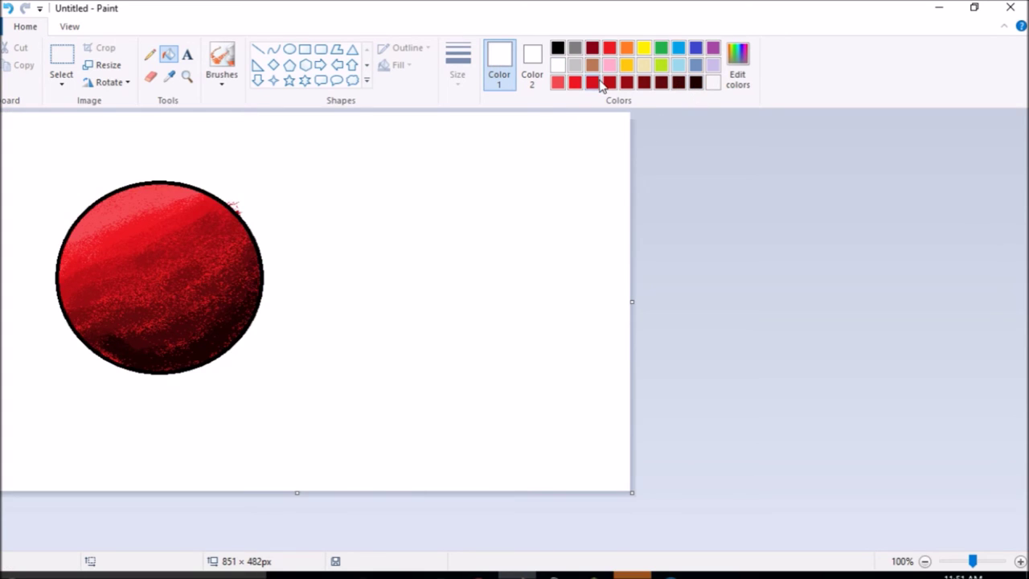
# Step: Bucket-fill the background successively with light red, red, darker red and darkest red
pyautogui.click(558, 82)
pyautogui.click(514, 128)
pyautogui.click(574, 82)
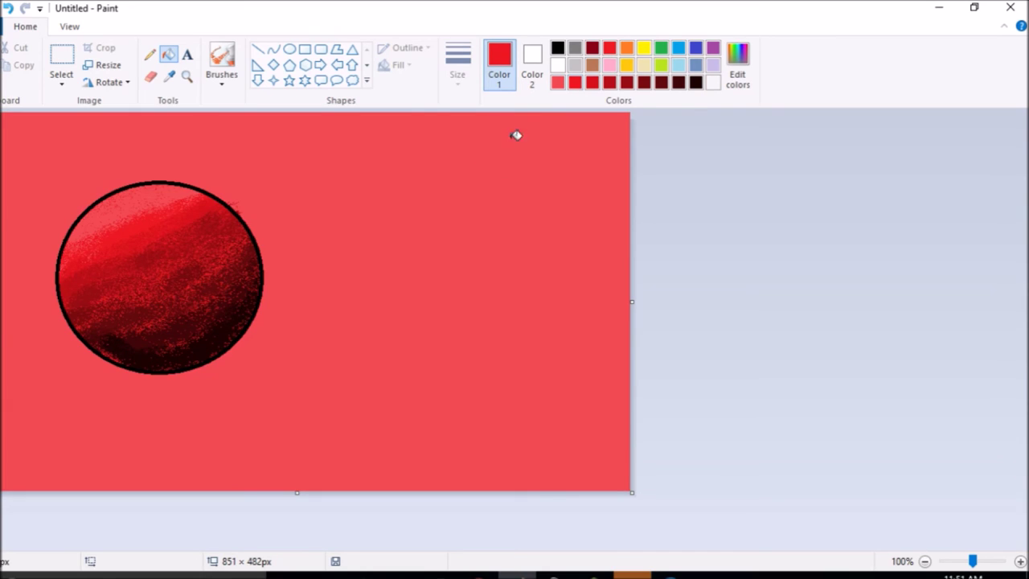
pyautogui.click(516, 134)
pyautogui.click(593, 82)
pyautogui.click(552, 142)
pyautogui.click(609, 83)
pyautogui.click(607, 119)
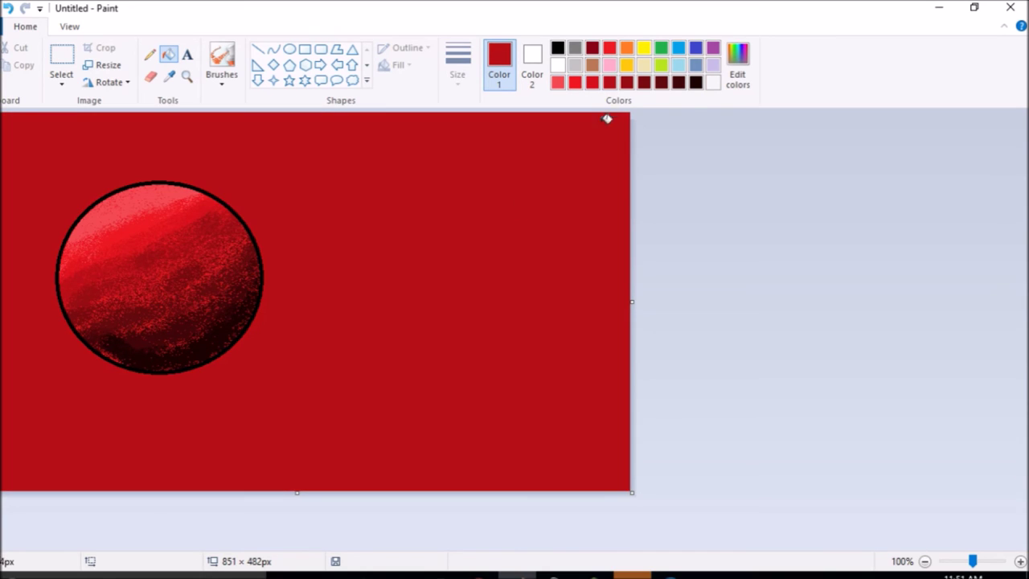
# Step: Fill the background white so no red overspray remains around the circle
pyautogui.click(558, 65)
pyautogui.click(505, 161)
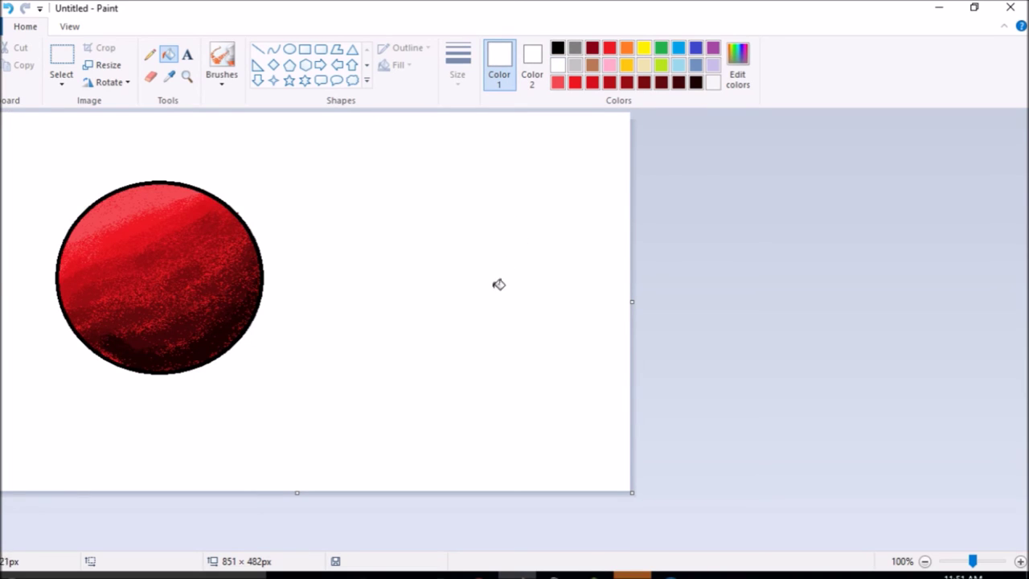
pyautogui.click(62, 63)
# Step: Select the shaded circle, drag it toward the canvas centre, and deselect it
pyautogui.moveTo(45, 136); pyautogui.dragTo(341, 397)
pyautogui.moveTo(210, 256); pyautogui.dragTo(332, 239)
pyautogui.click(735, 256)
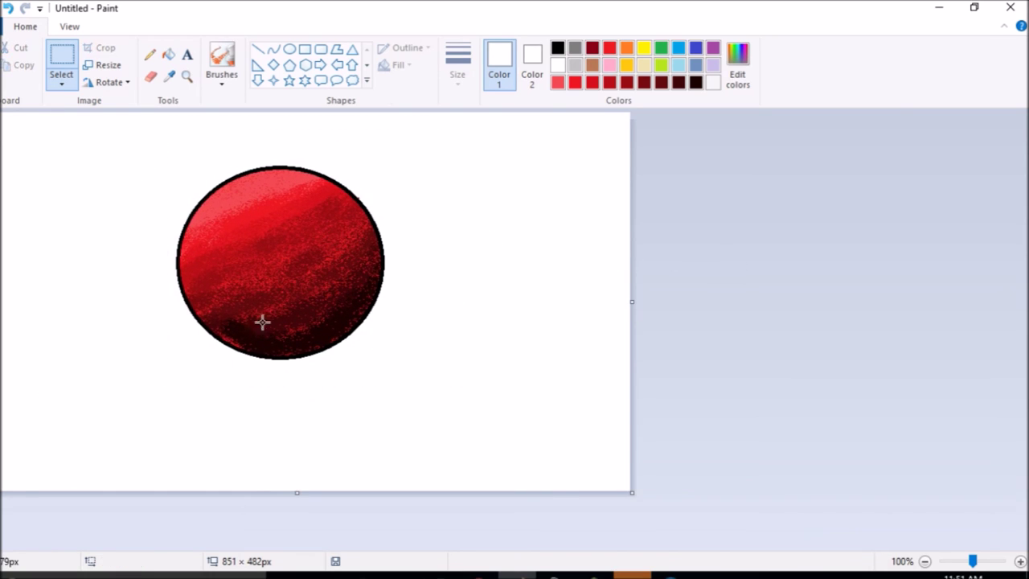
pyautogui.moveTo(448, 358); pyautogui.dragTo(2, 152)
pyautogui.click(547, 414)
pyautogui.moveTo(477, 421); pyautogui.dragTo(118, 122)
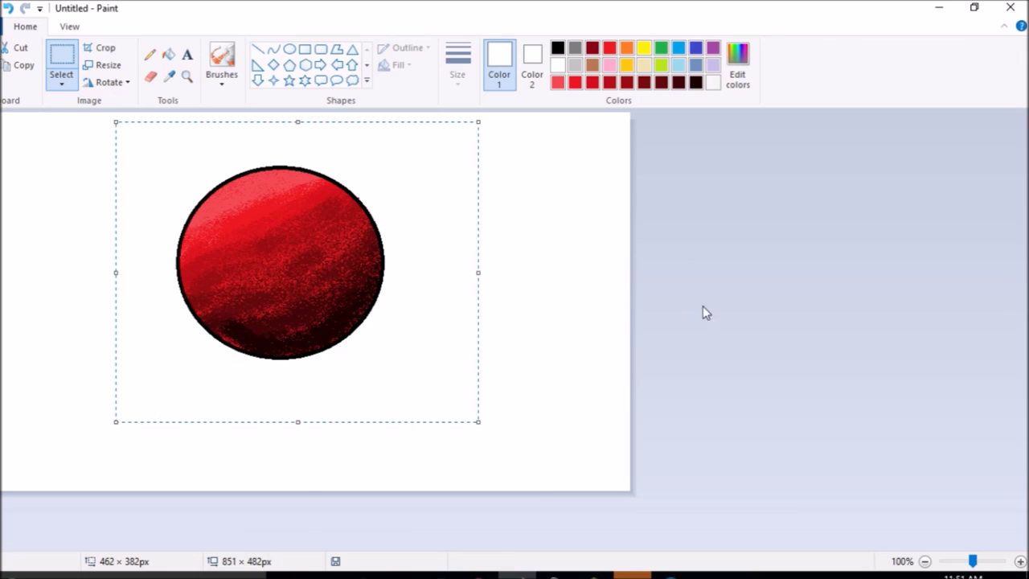
pyautogui.click(592, 285)
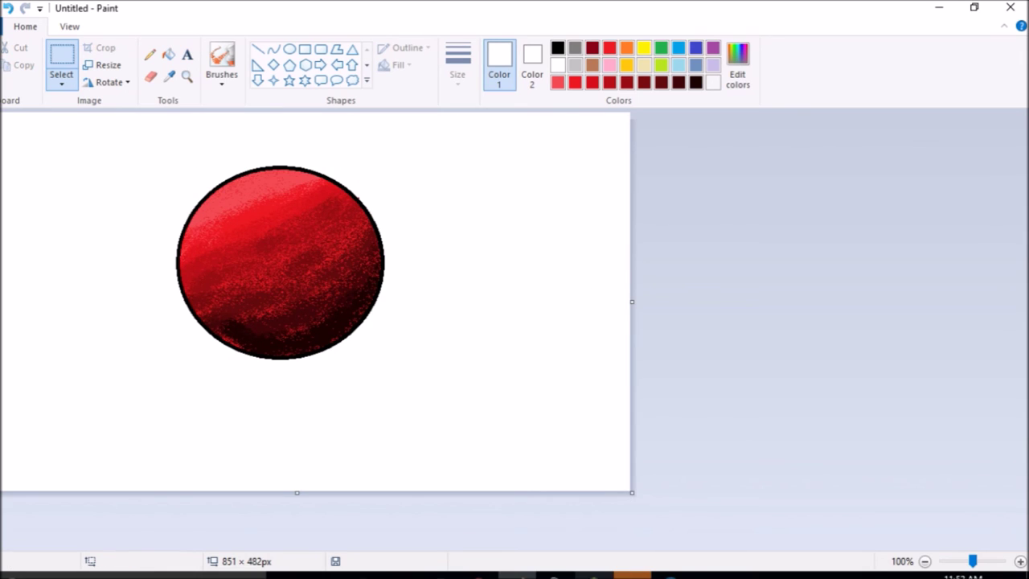